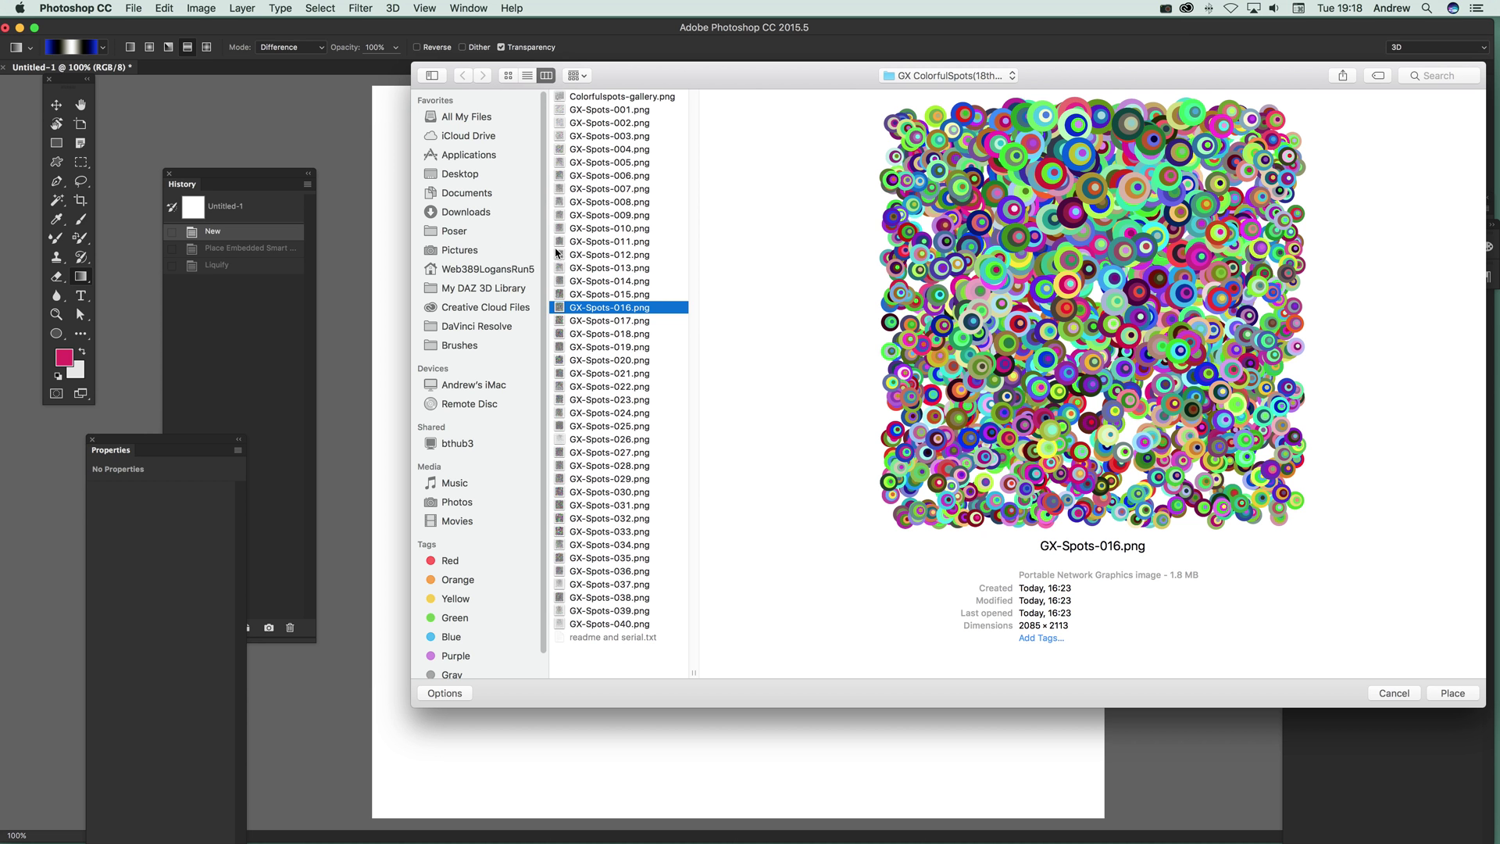
Examine the previews of various GX-Spots PNG files to choose a spot pattern for placing in the document
{"action": "left_click", "coordinate": [619, 192]}
{"action": "left_click", "coordinate": [620, 230]}
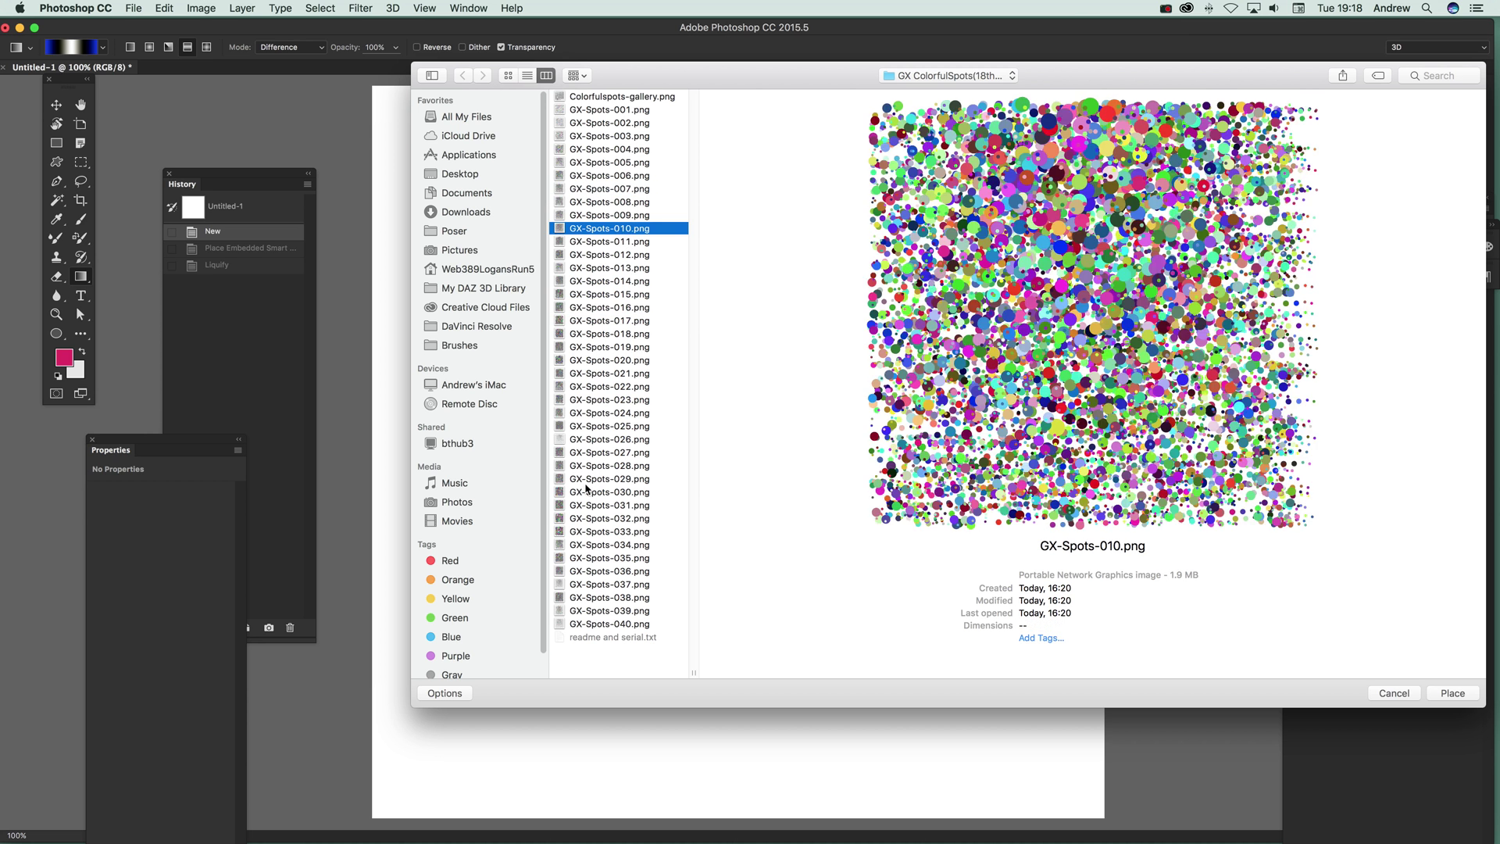
{"action": "left_click", "coordinate": [593, 375]}
{"action": "left_click", "coordinate": [603, 442]}
{"action": "left_click", "coordinate": [617, 492]}
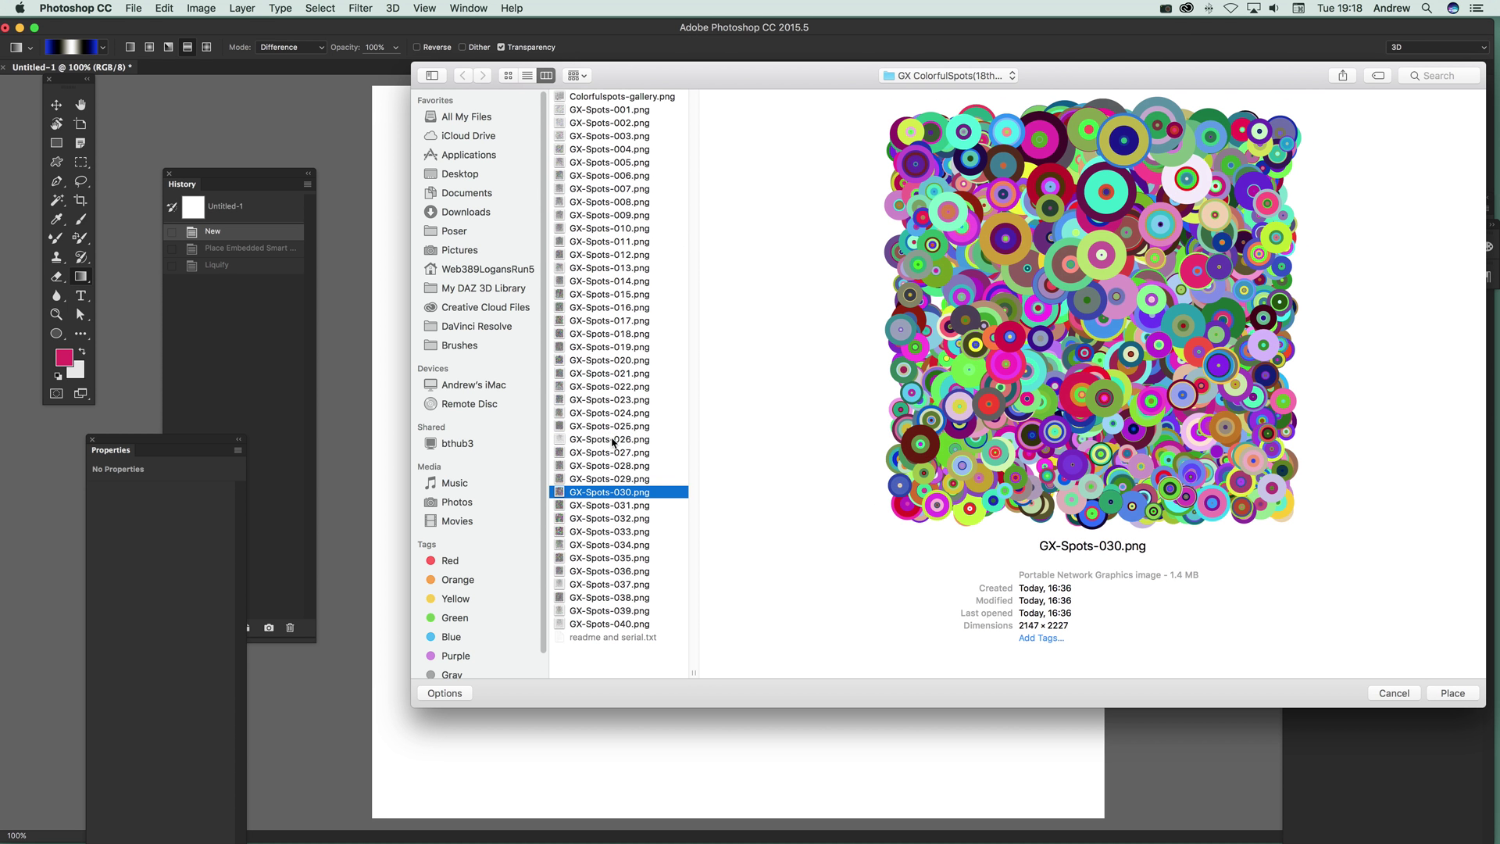
{"action": "left_click", "coordinate": [629, 402]}
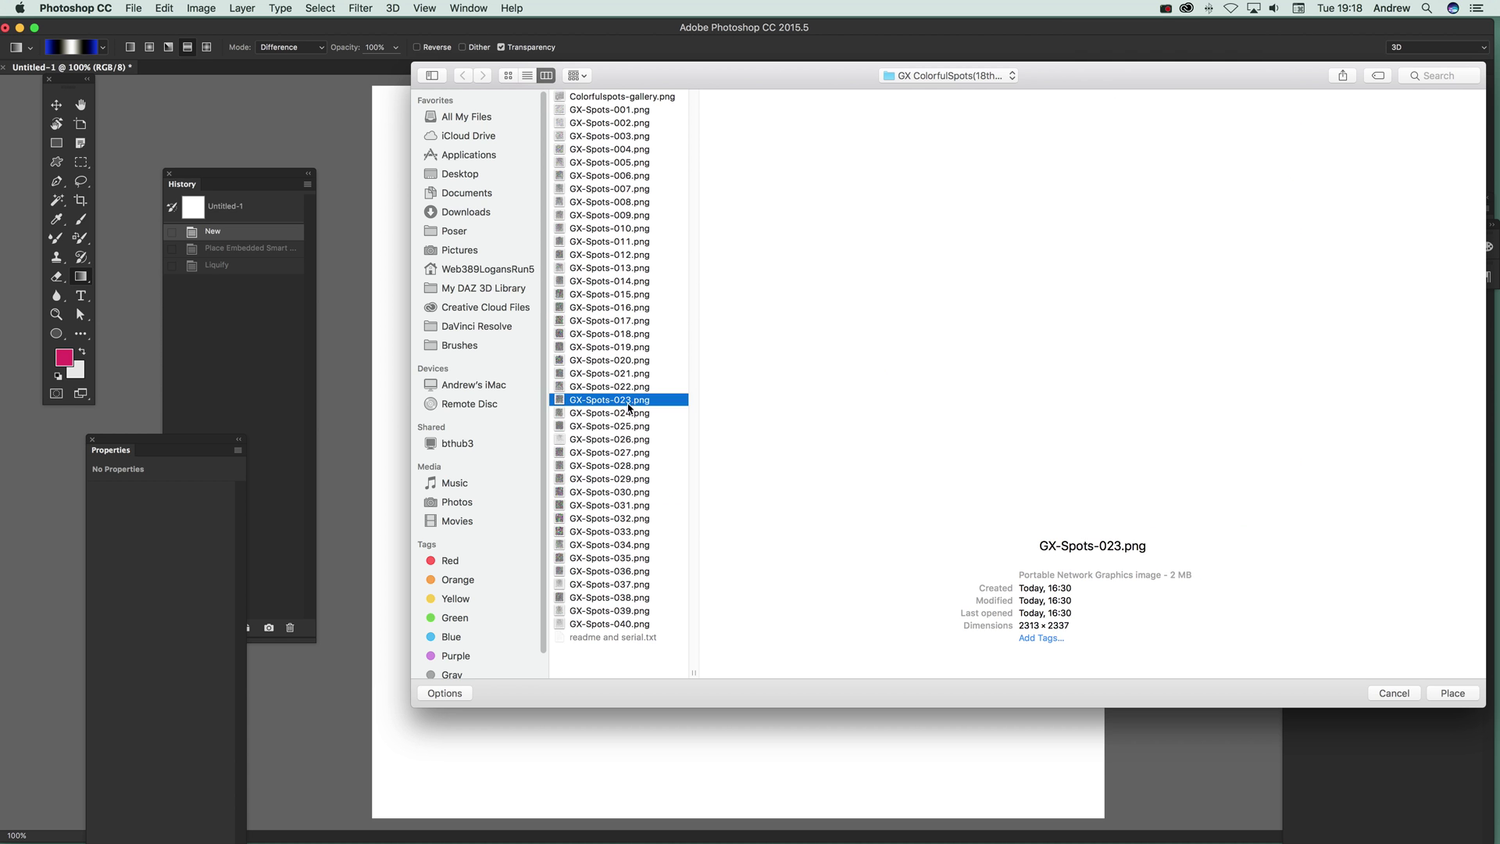
{"action": "left_click", "coordinate": [625, 307]}
{"action": "left_click", "coordinate": [599, 583]}
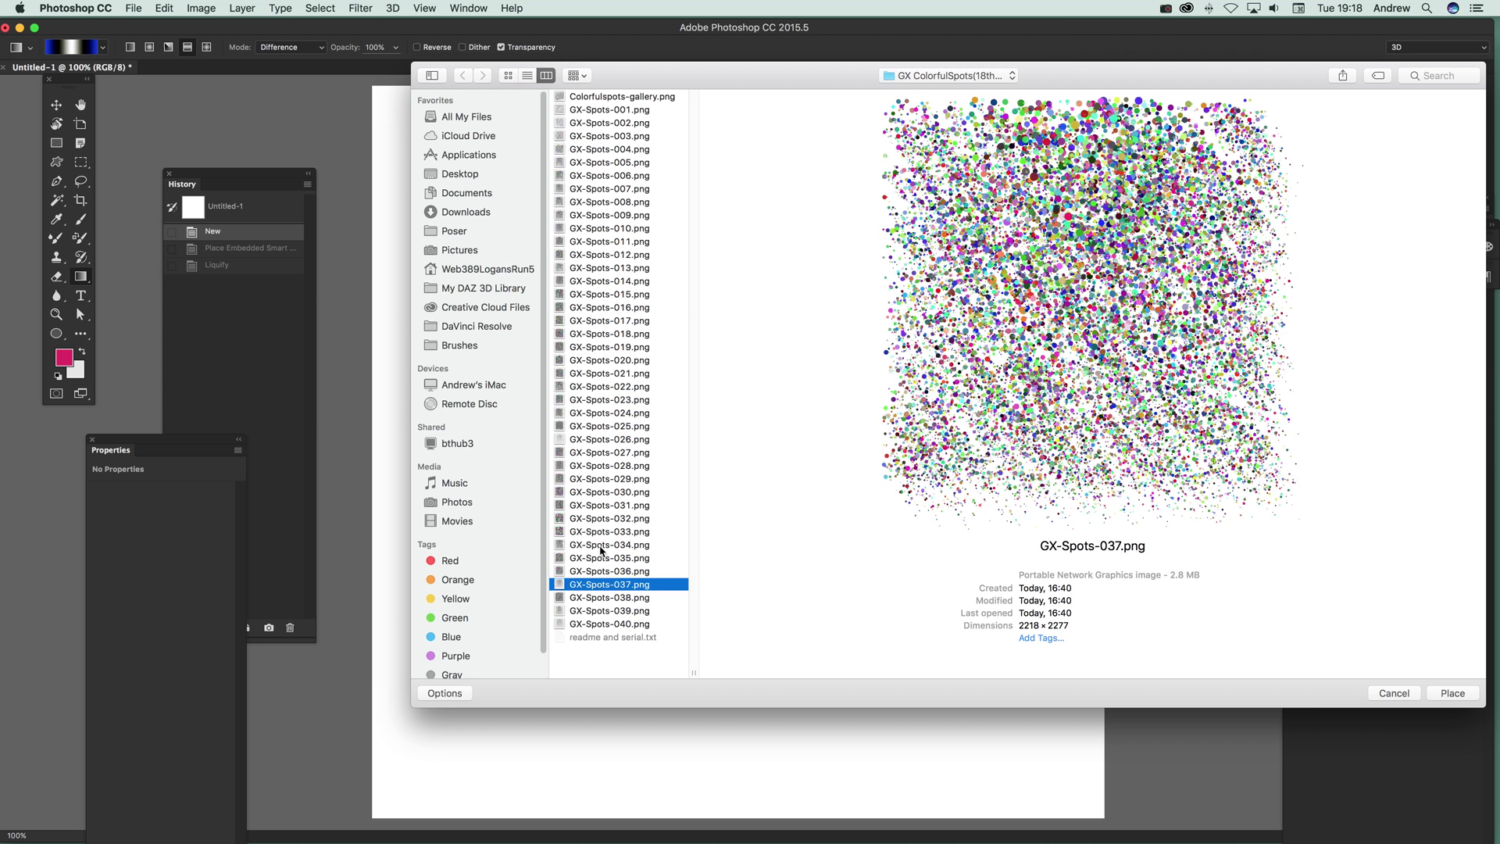
{"action": "left_click", "coordinate": [606, 545]}
{"action": "left_click", "coordinate": [607, 517]}
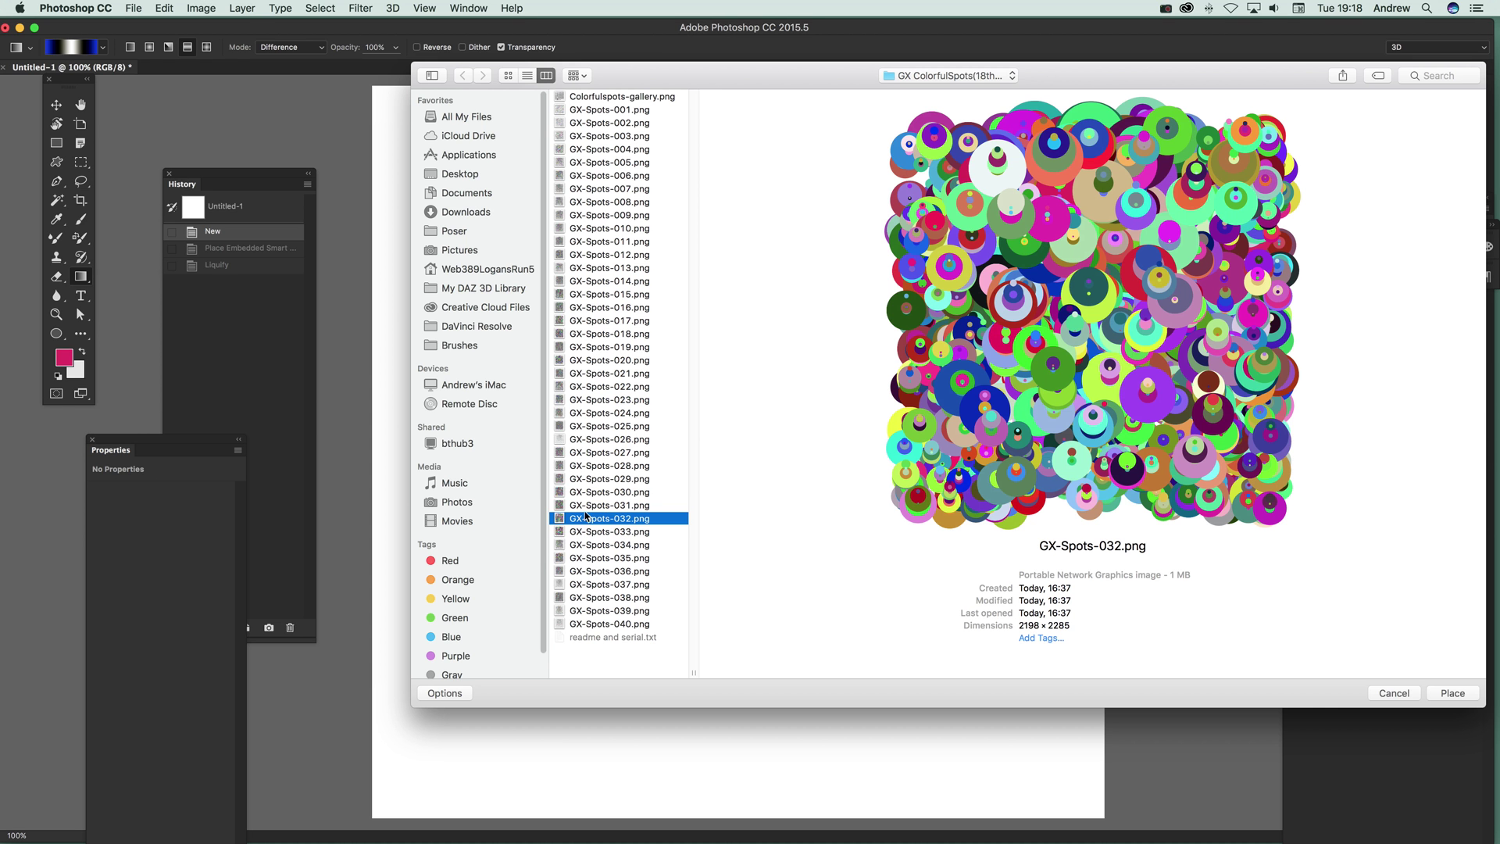
{"action": "left_click", "coordinate": [617, 464]}
{"action": "left_click", "coordinate": [620, 452]}
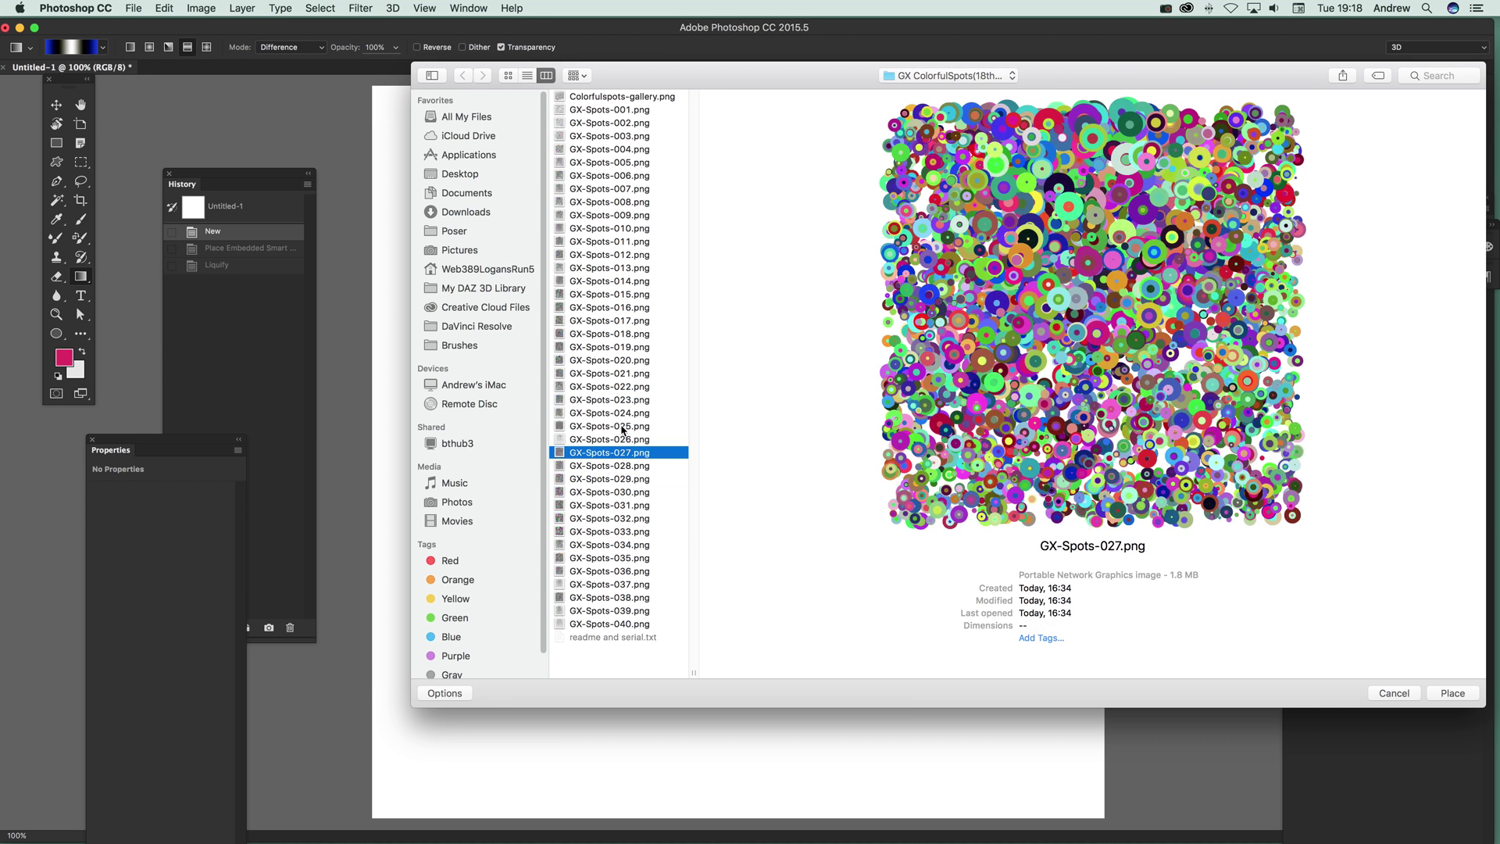
{"action": "left_click", "coordinate": [622, 425]}
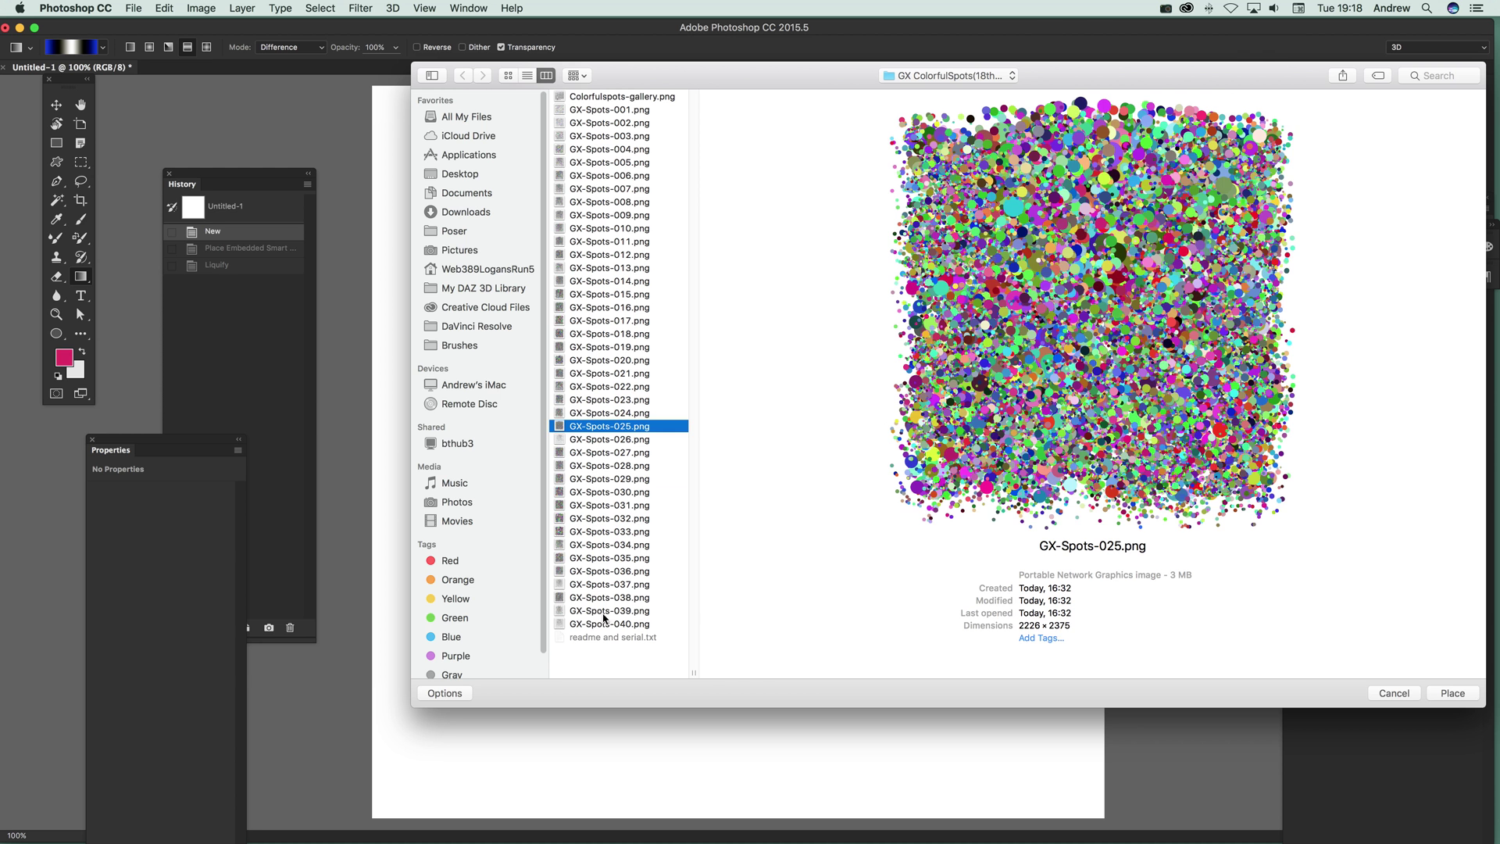
Place GX-Spots-038.png as an embedded object and enlarge it past the canvas edges, to about 120% wide and 106% high
{"action": "left_click", "coordinate": [621, 597]}
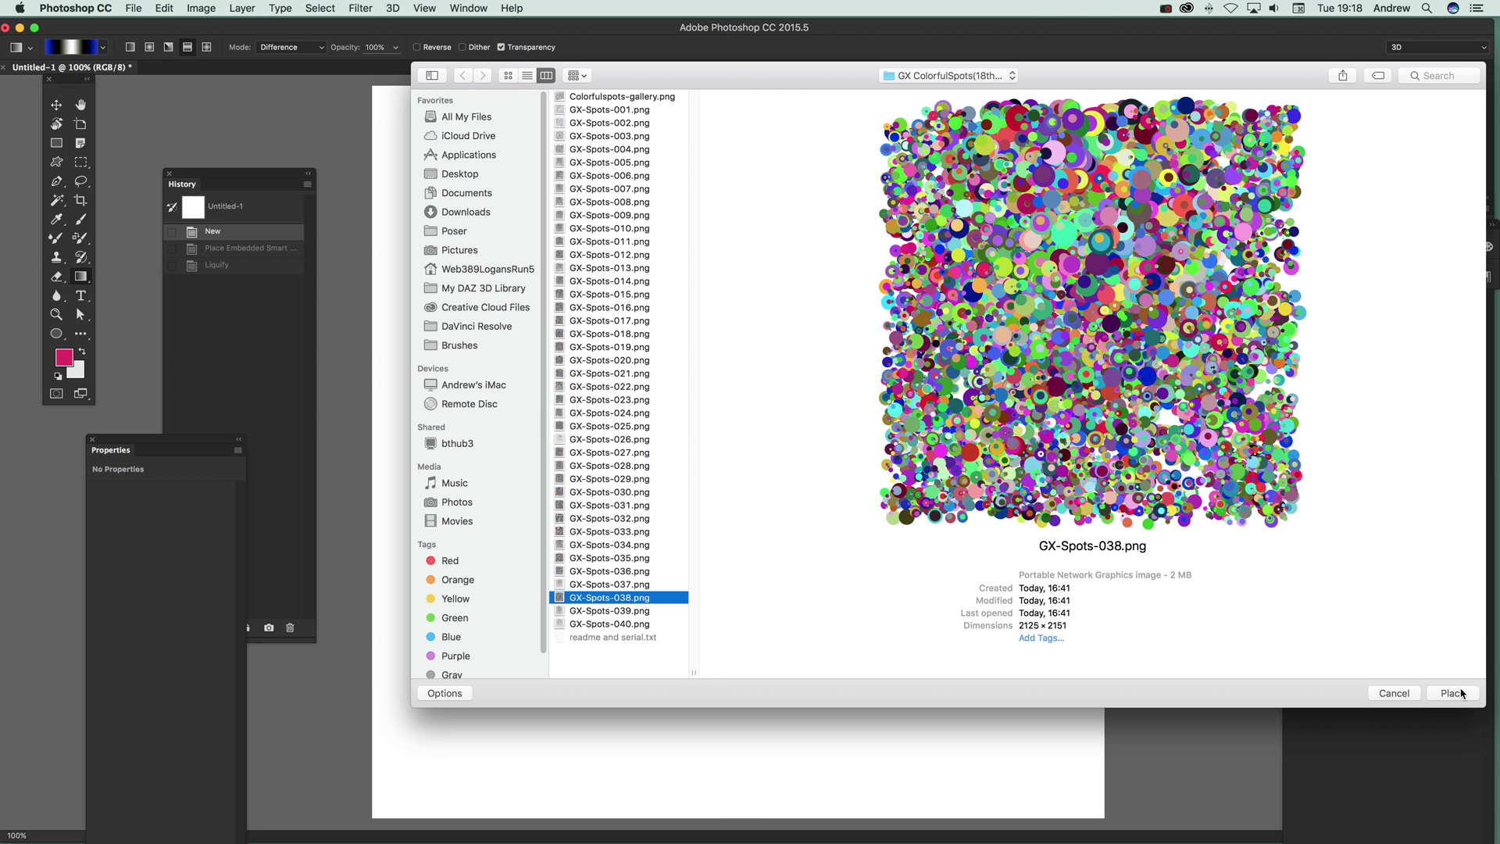
{"action": "left_click", "coordinate": [1461, 692]}
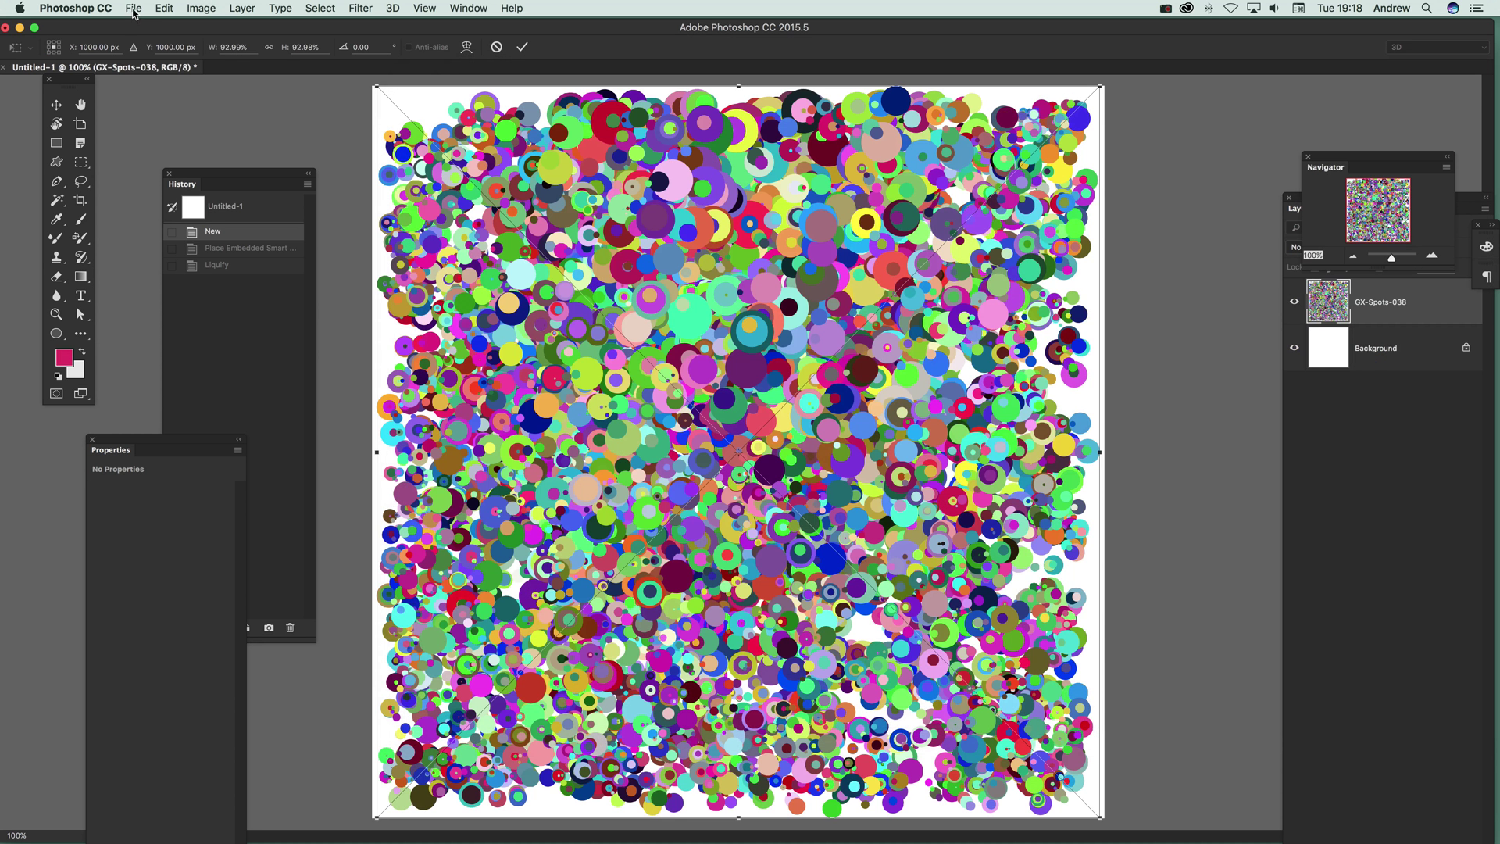
{"action": "left_click", "coordinate": [133, 8]}
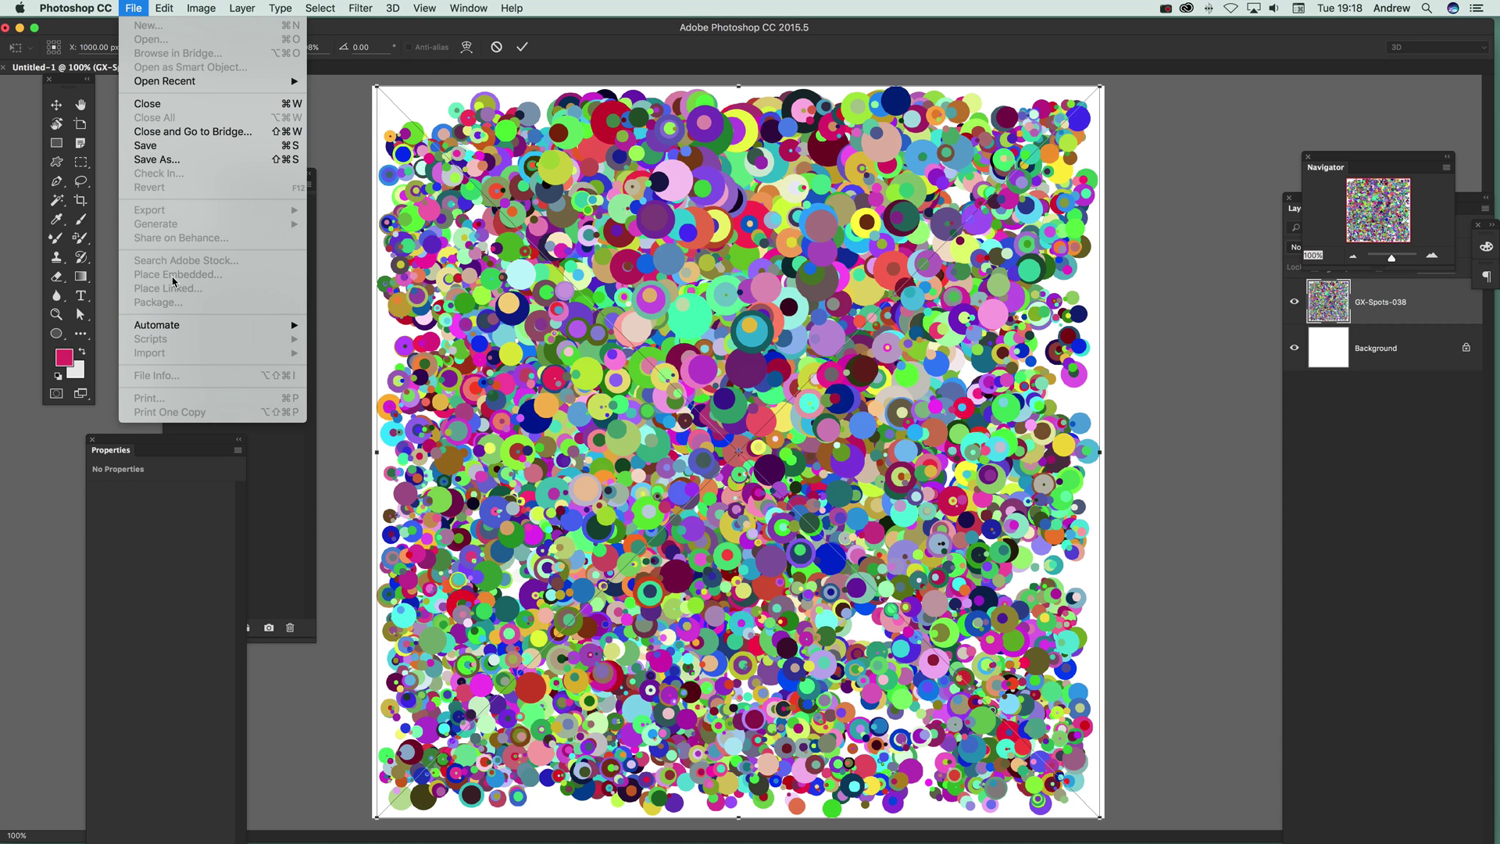
{"action": "left_click", "coordinate": [376, 88]}
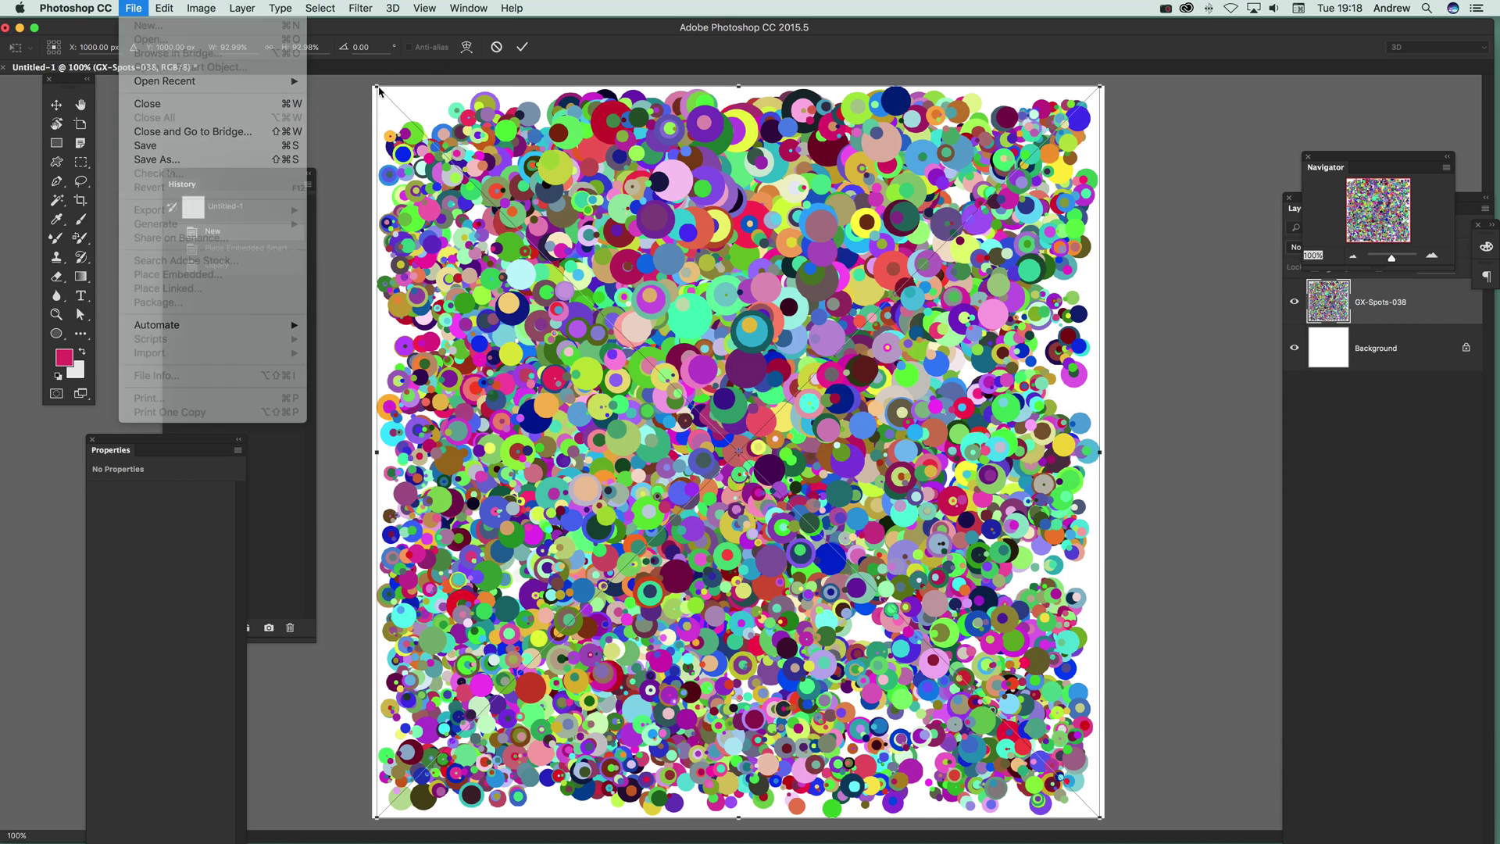
{"action": "left_click_drag", "start_coordinate": [376, 88], "coordinate": [219, 26]}
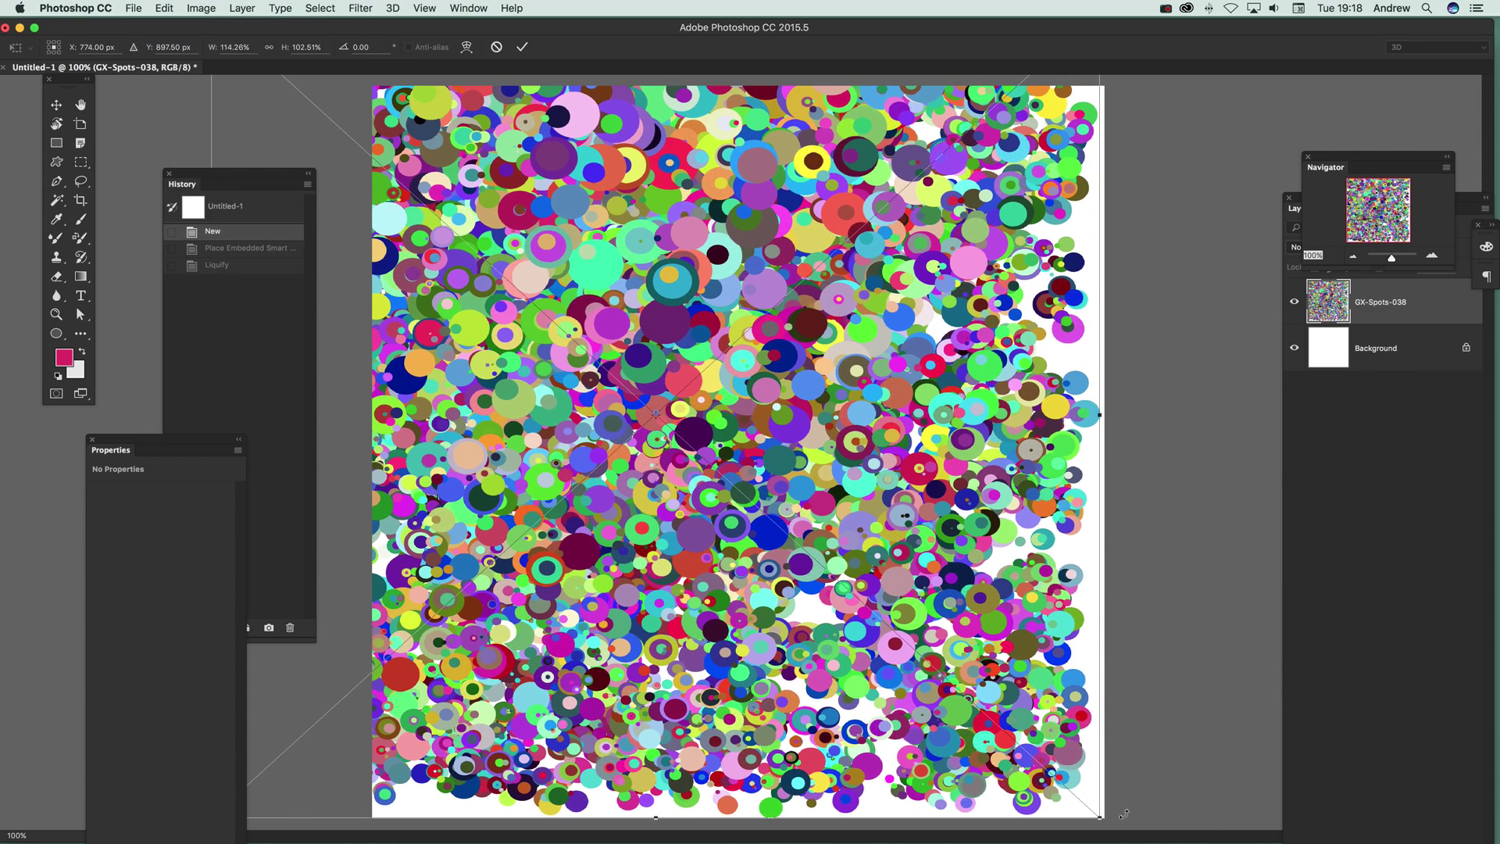
{"action": "left_click_drag", "start_coordinate": [1101, 817], "coordinate": [1148, 831]}
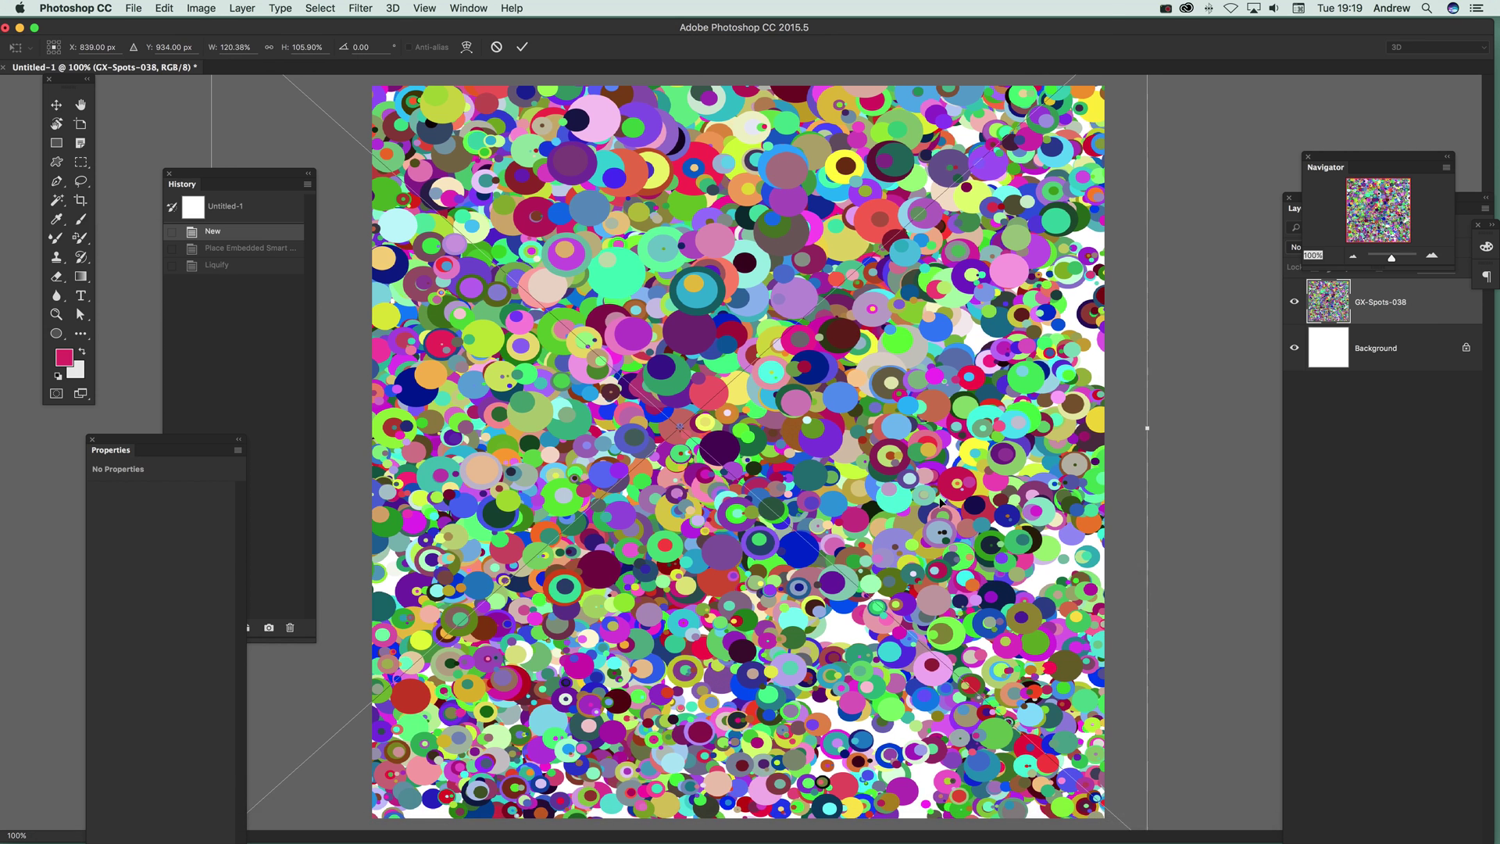
{"action": "key", "text": "Return"}
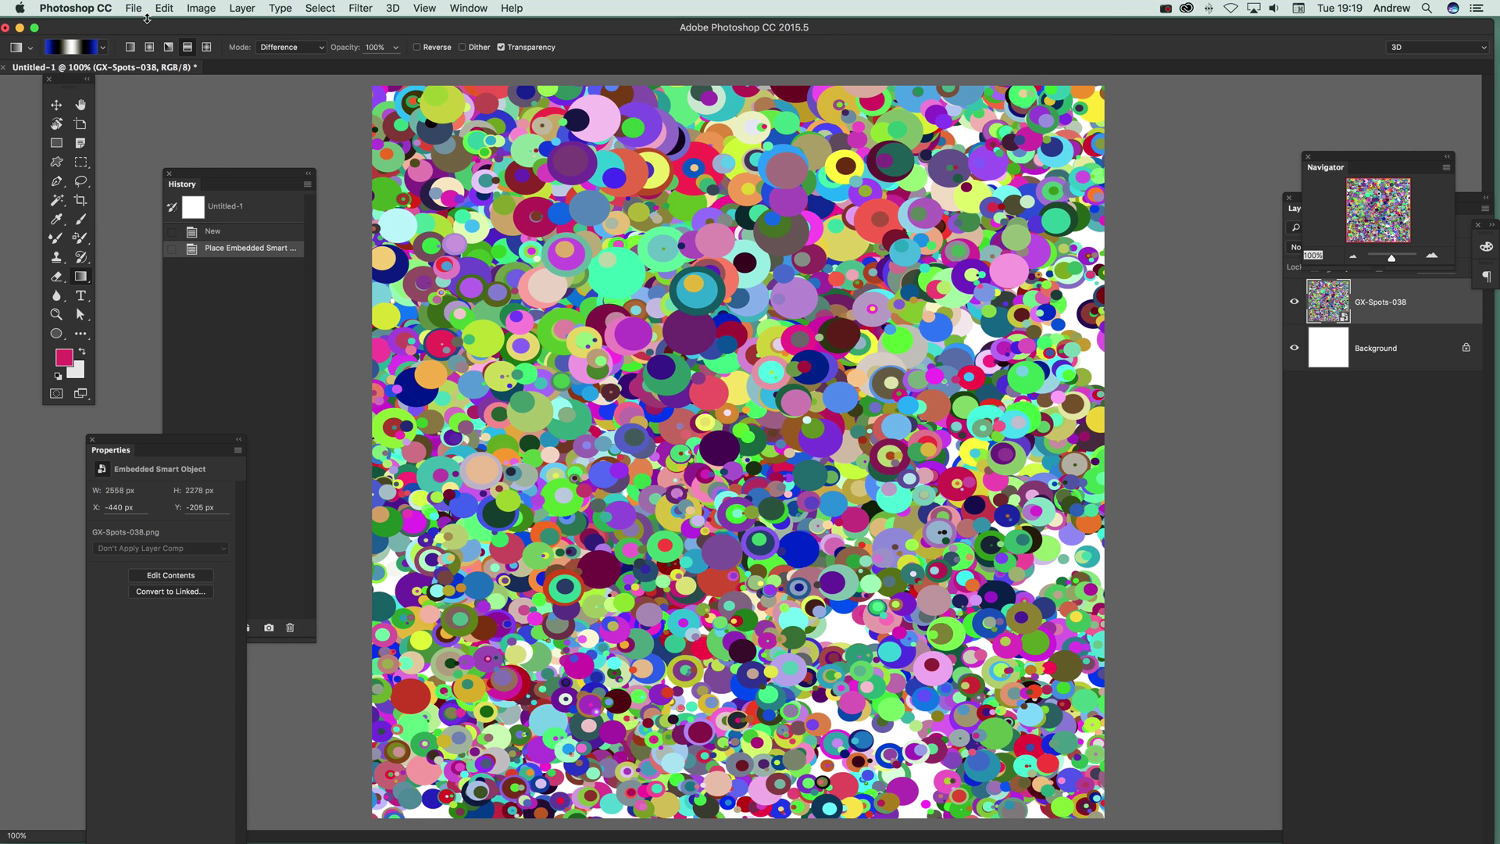
Place GX-Spots-015.png as an embedded smart object above the GX-Spots-038 layer
{"action": "left_click", "coordinate": [110, 8]}
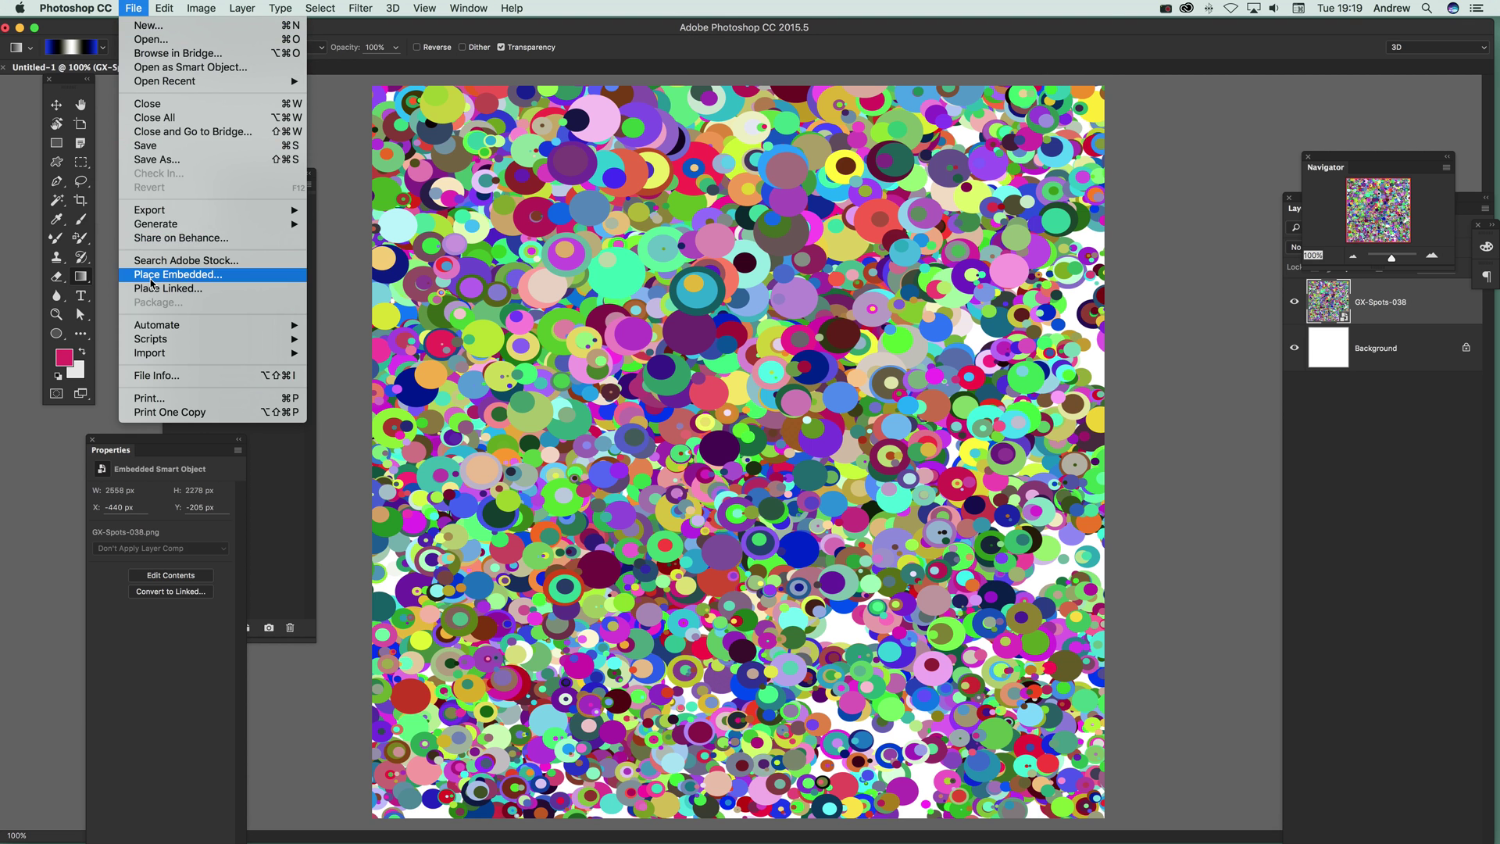
{"action": "left_click", "coordinate": [152, 278]}
{"action": "left_click", "coordinate": [645, 374]}
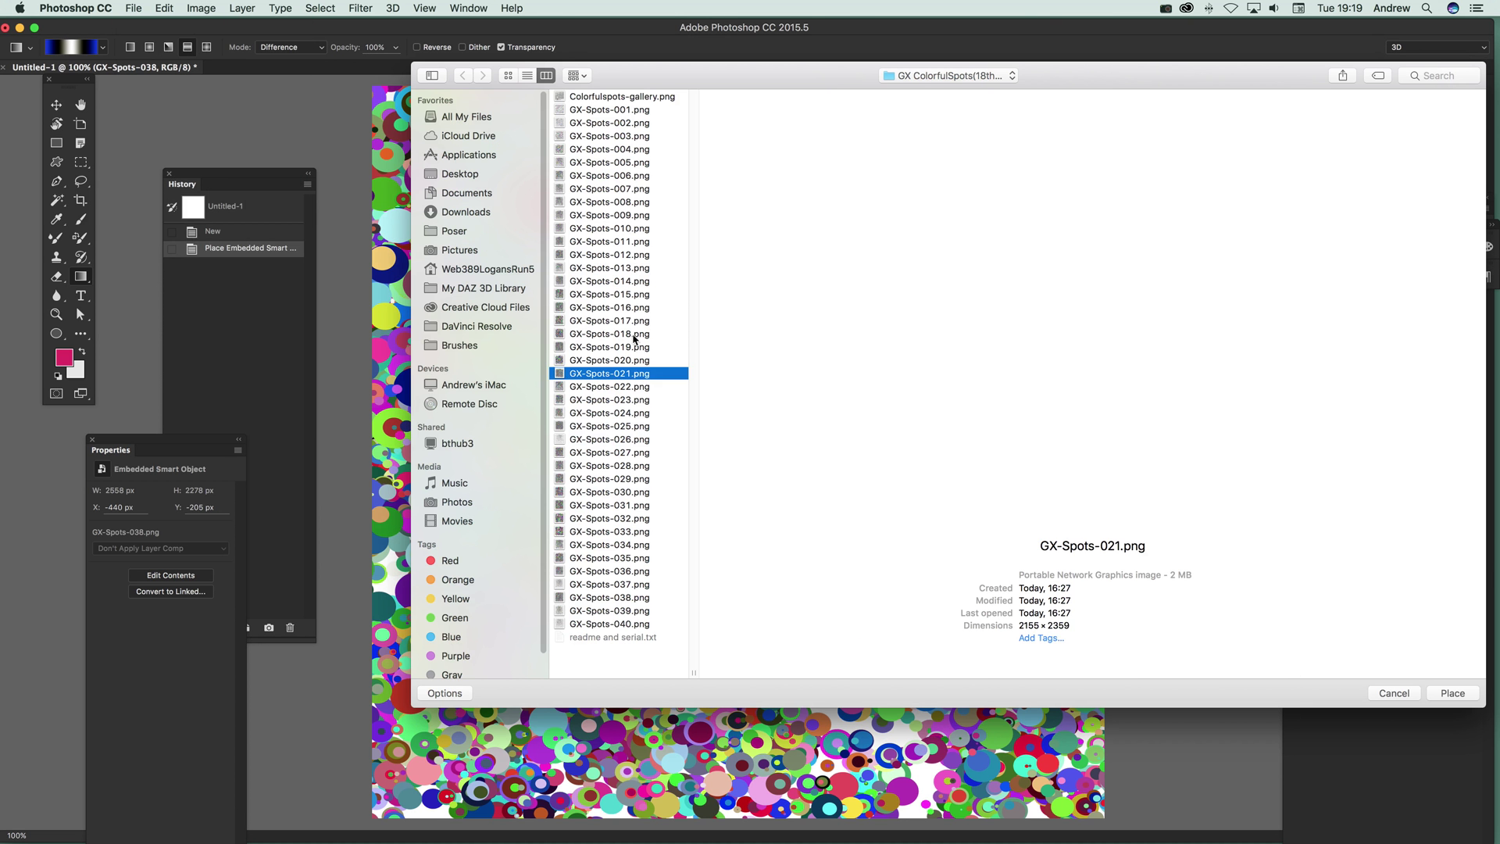
{"action": "left_click", "coordinate": [633, 320]}
{"action": "left_click", "coordinate": [626, 295]}
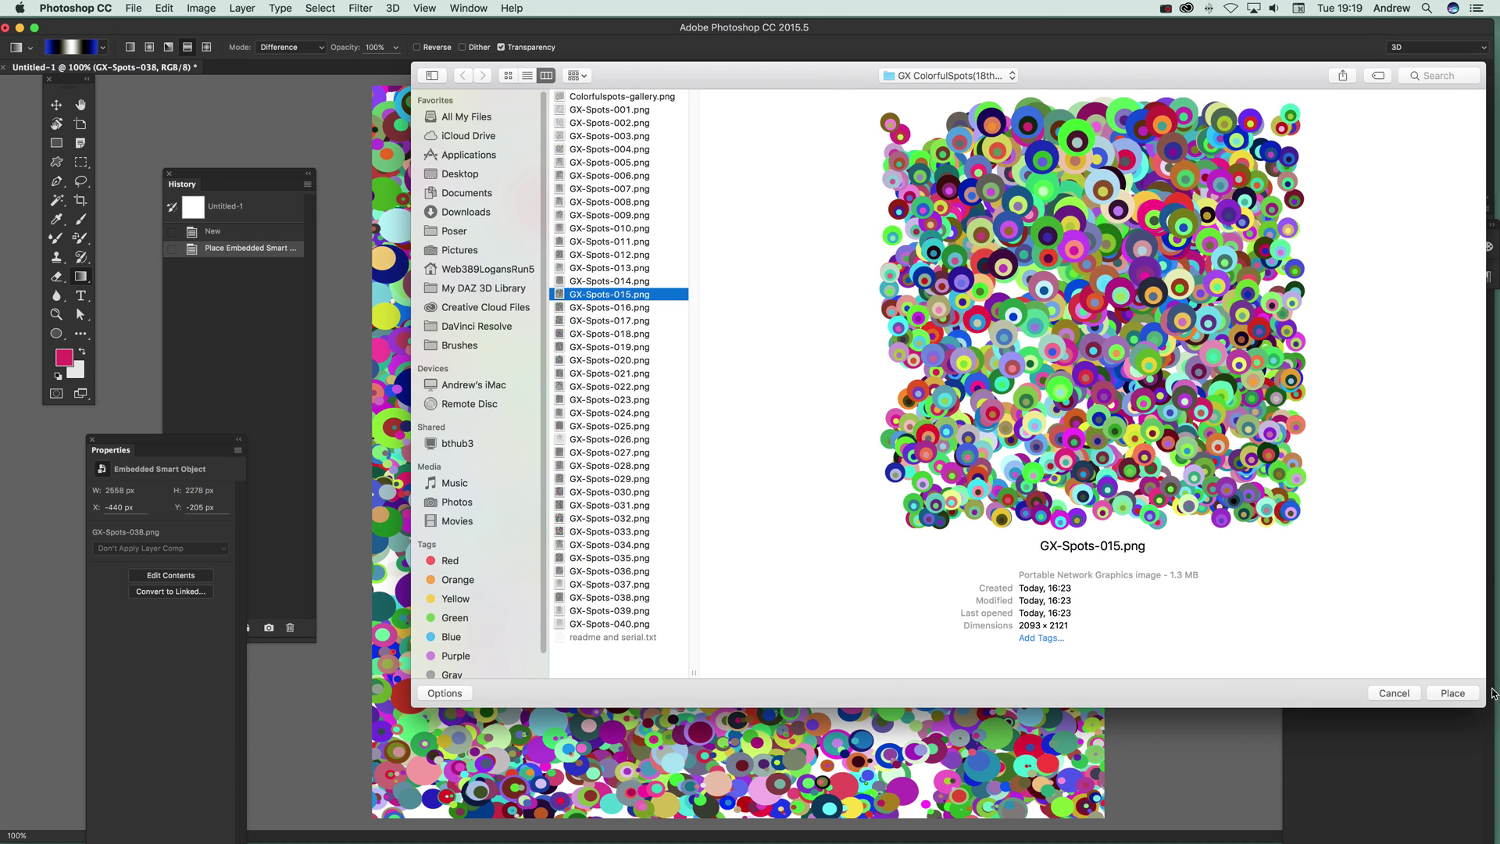
{"action": "left_click", "coordinate": [1451, 692]}
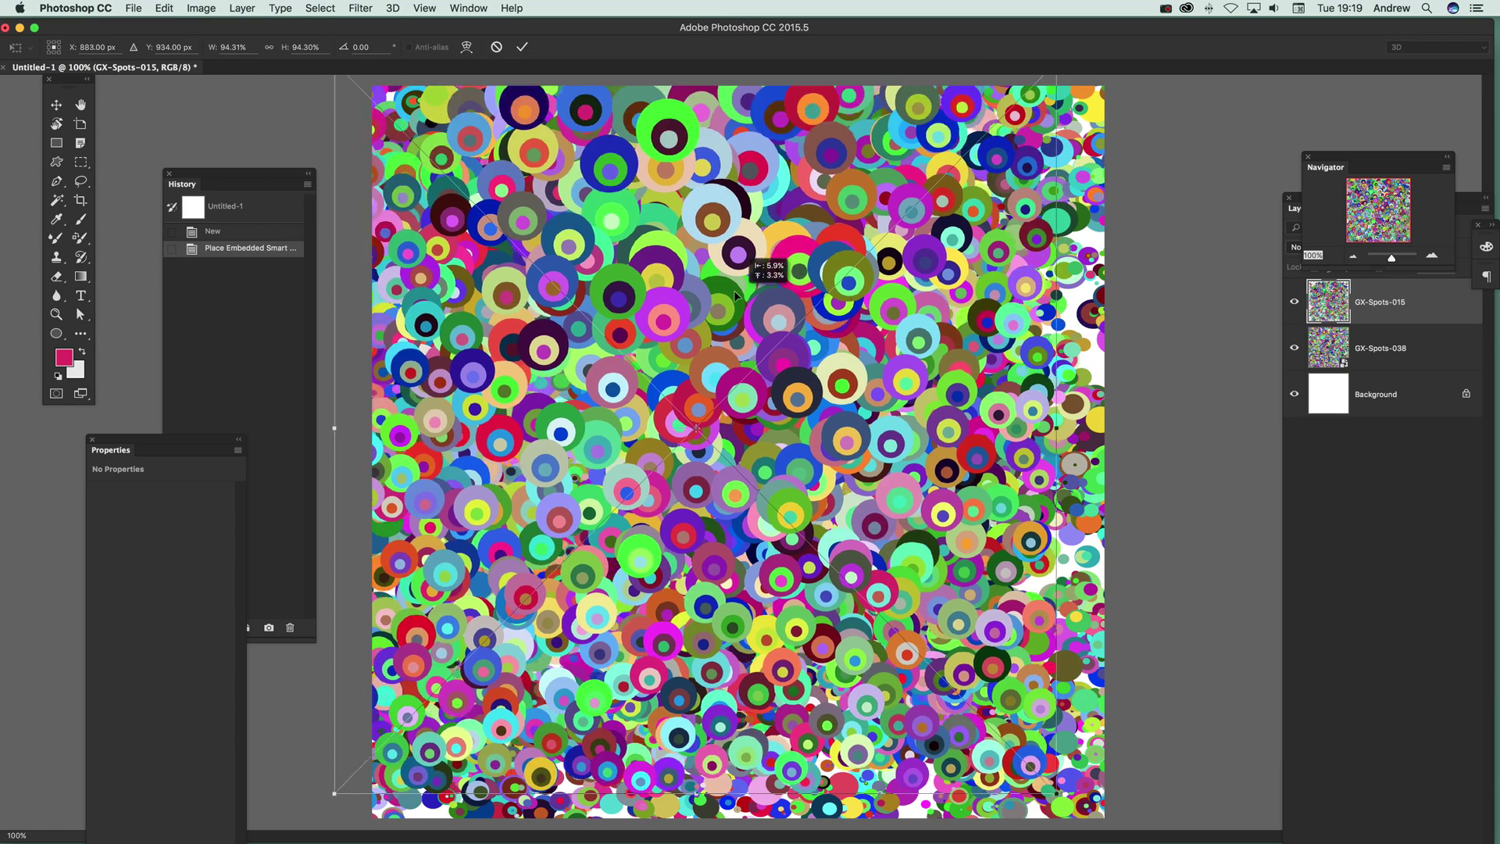
Rotate the placed GX-Spots-015 image about 10.3°, scale it to about 122% by 106%, and position it to cover the canvas
{"action": "left_click_drag", "start_coordinate": [735, 295], "coordinate": [700, 205]}
{"action": "left_click_drag", "start_coordinate": [958, 660], "coordinate": [1000, 732]}
{"action": "left_click_drag", "start_coordinate": [924, 767], "coordinate": [1102, 816]}
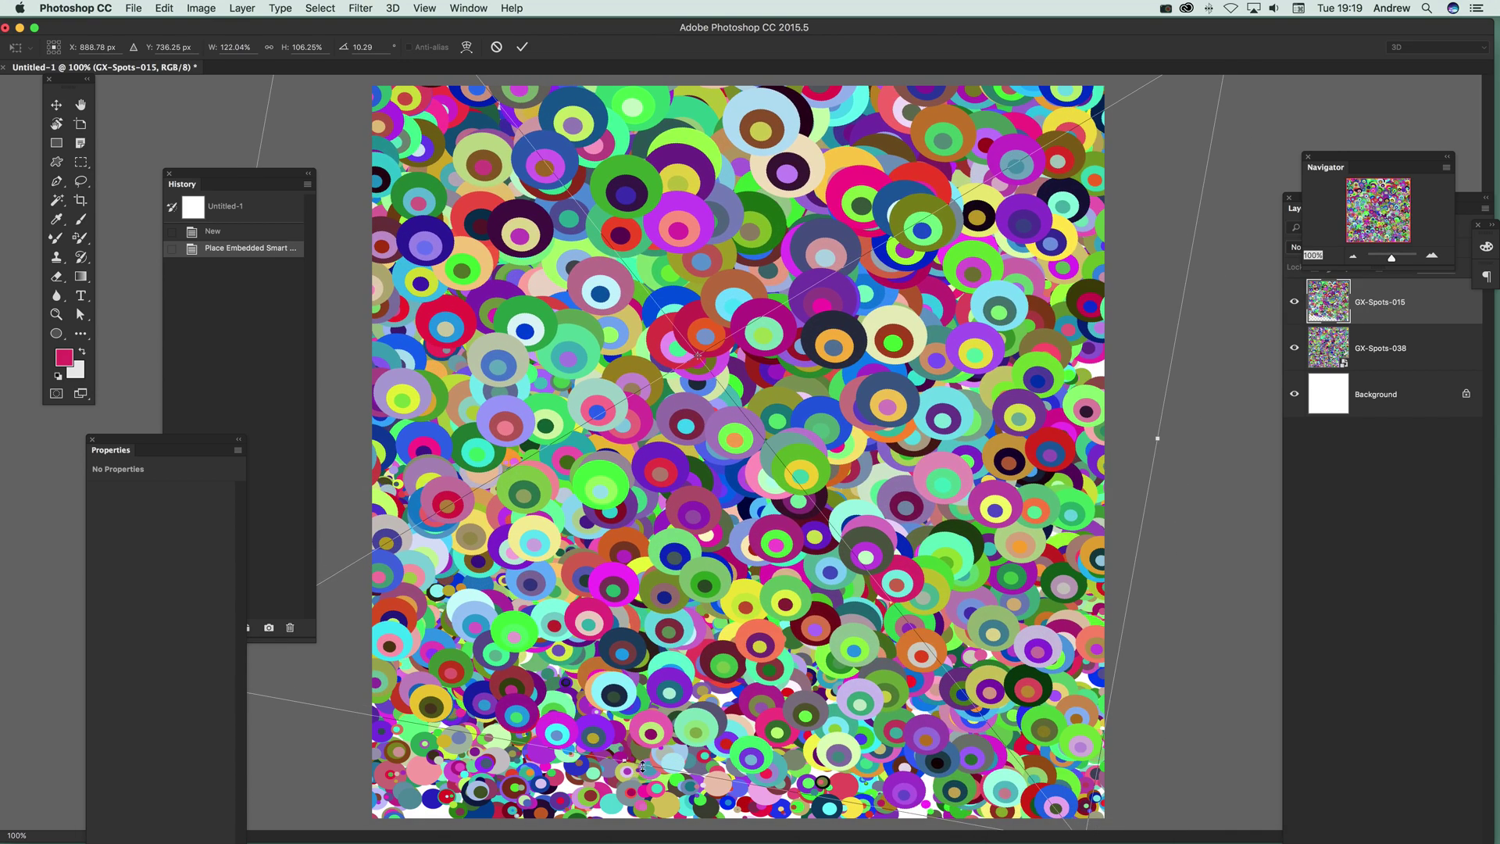
{"action": "left_click_drag", "start_coordinate": [634, 759], "coordinate": [624, 788]}
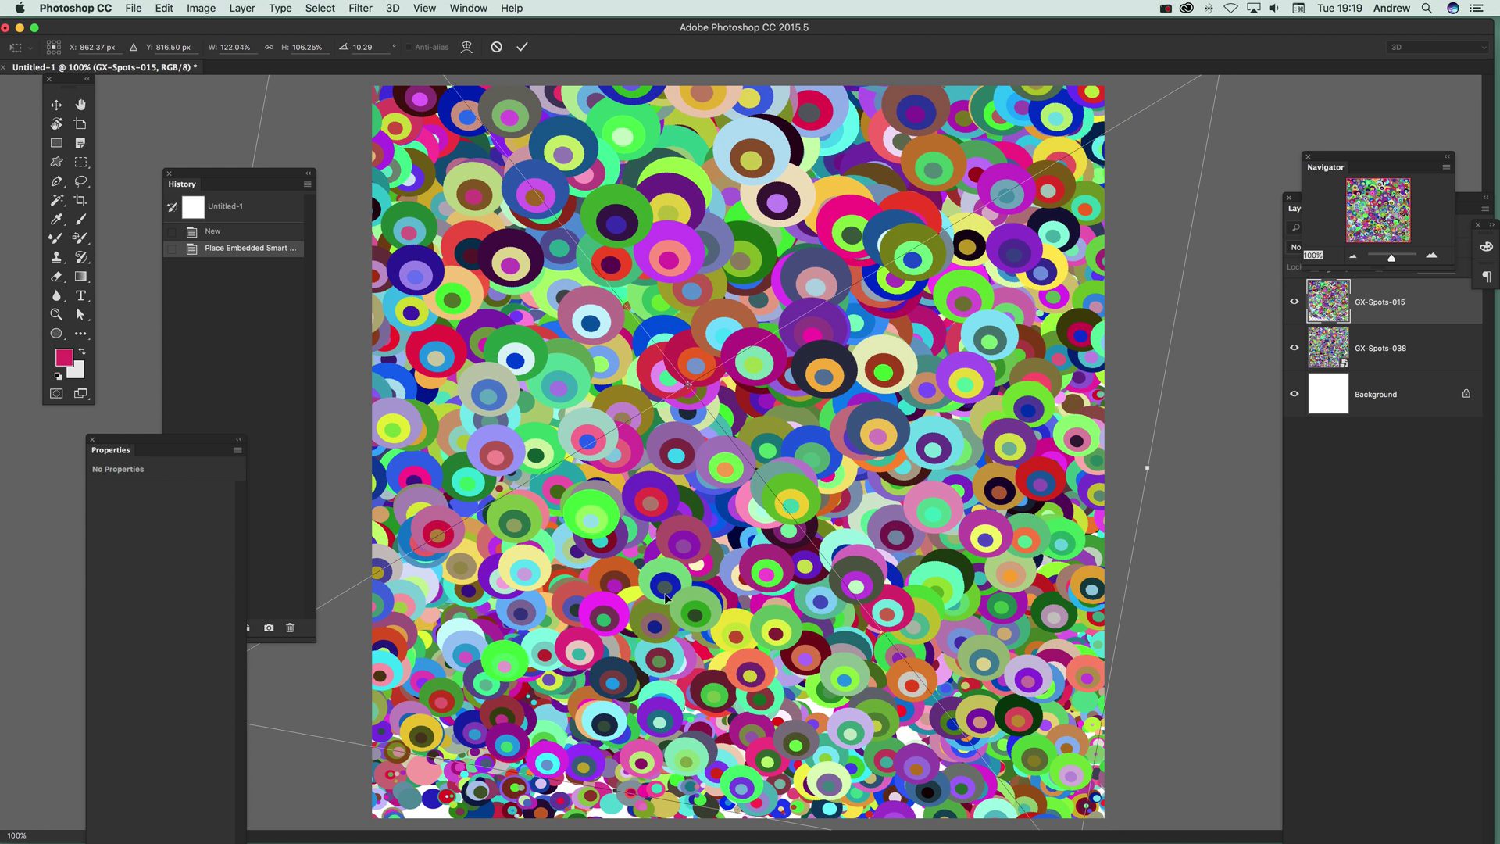
{"action": "key", "text": "Return"}
{"action": "key", "text": "g"}
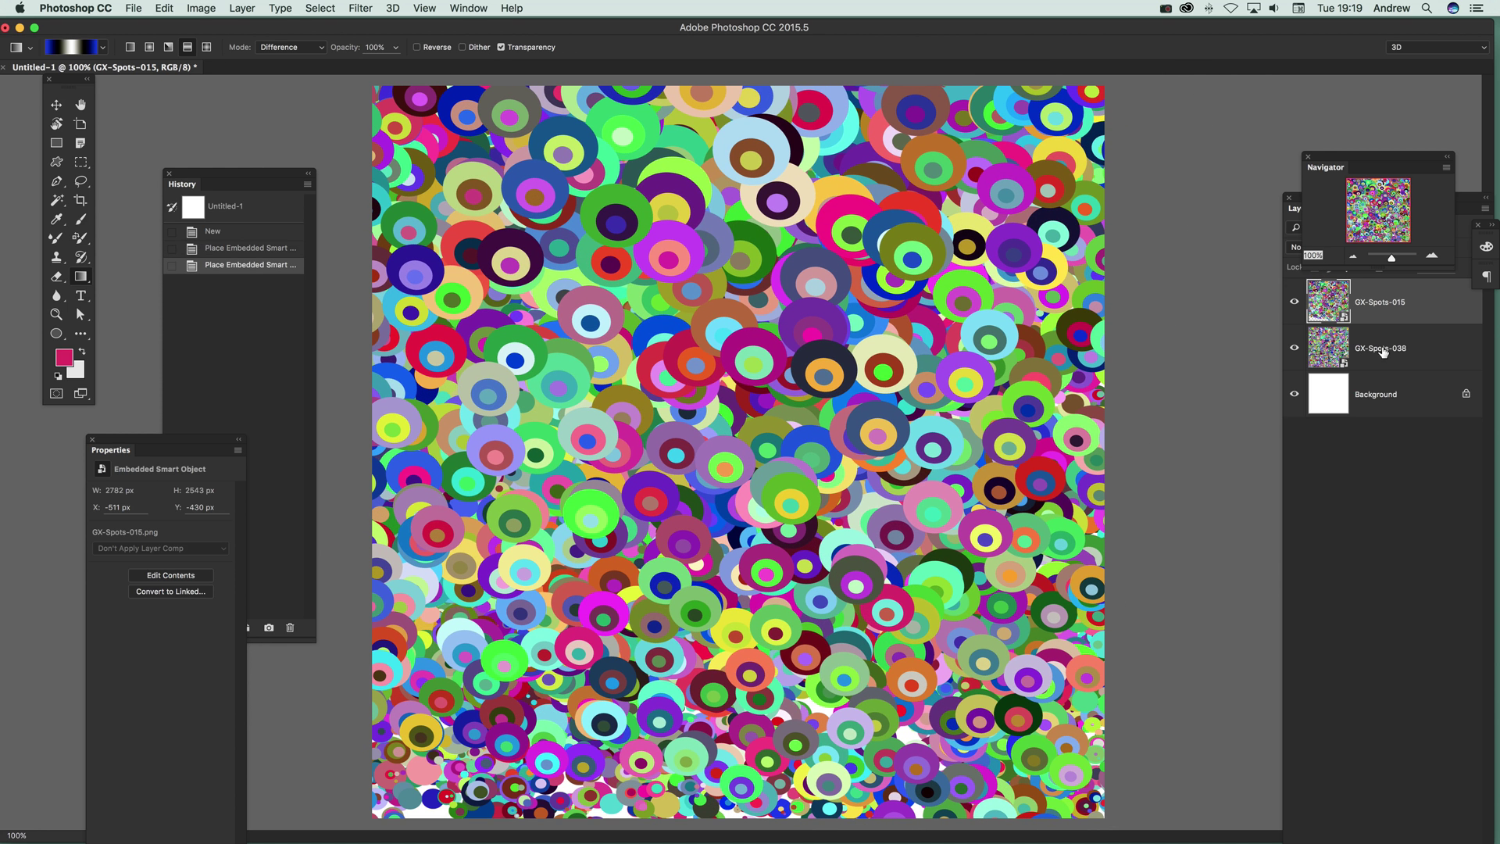
Move the Layers panel clear of the Navigator and open the GX-Spots-015 layer in the Liquify filter
{"action": "left_click", "coordinate": [1306, 483]}
{"action": "left_click_drag", "start_coordinate": [1347, 201], "coordinate": [1195, 229]}
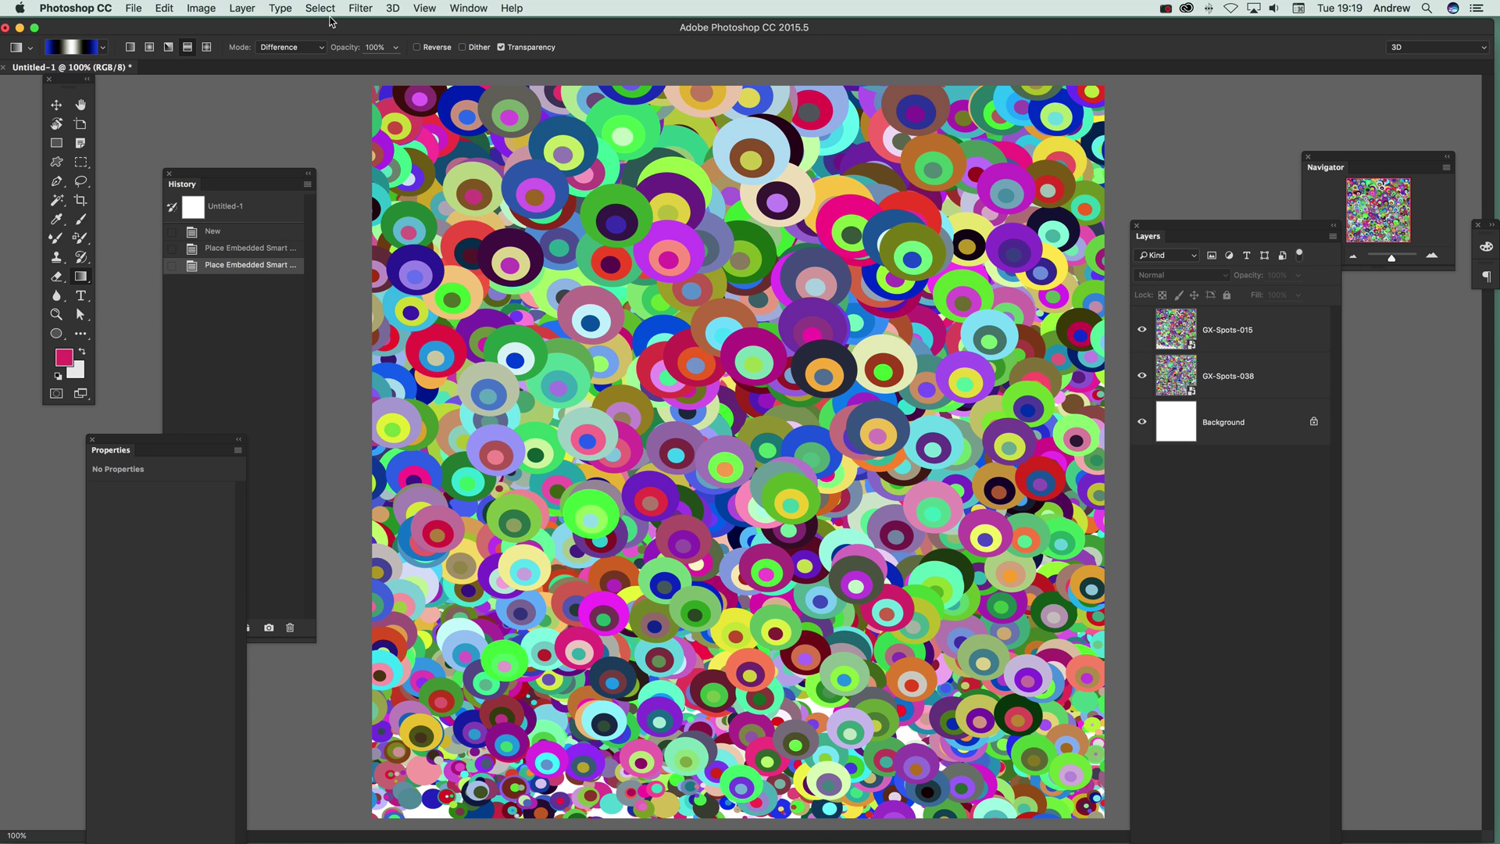
{"action": "left_click", "coordinate": [351, 8]}
{"action": "left_click", "coordinate": [1188, 358]}
{"action": "left_click", "coordinate": [1234, 332]}
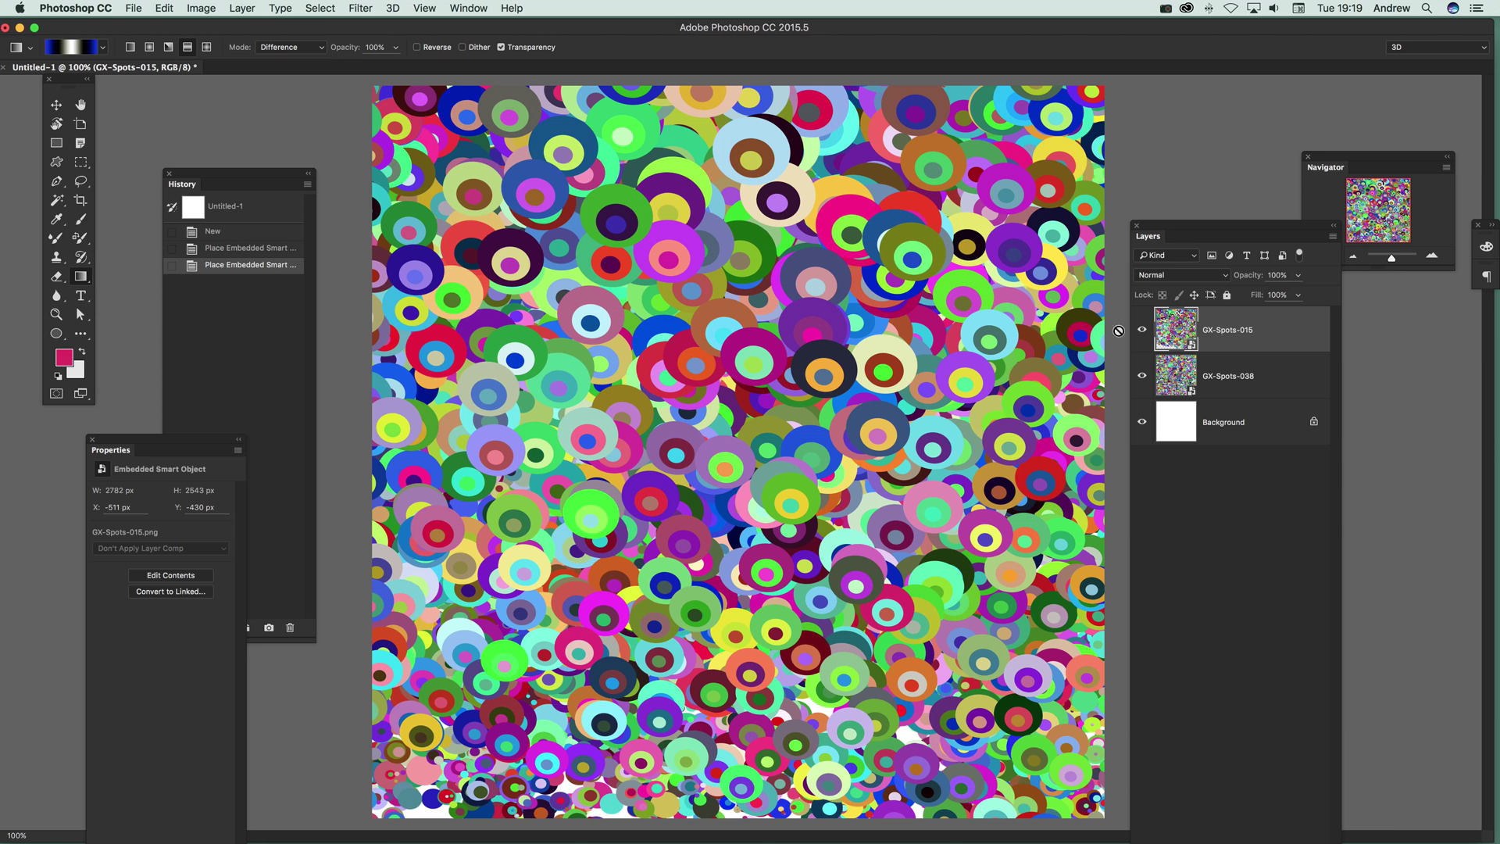
{"action": "left_click", "coordinate": [361, 8]}
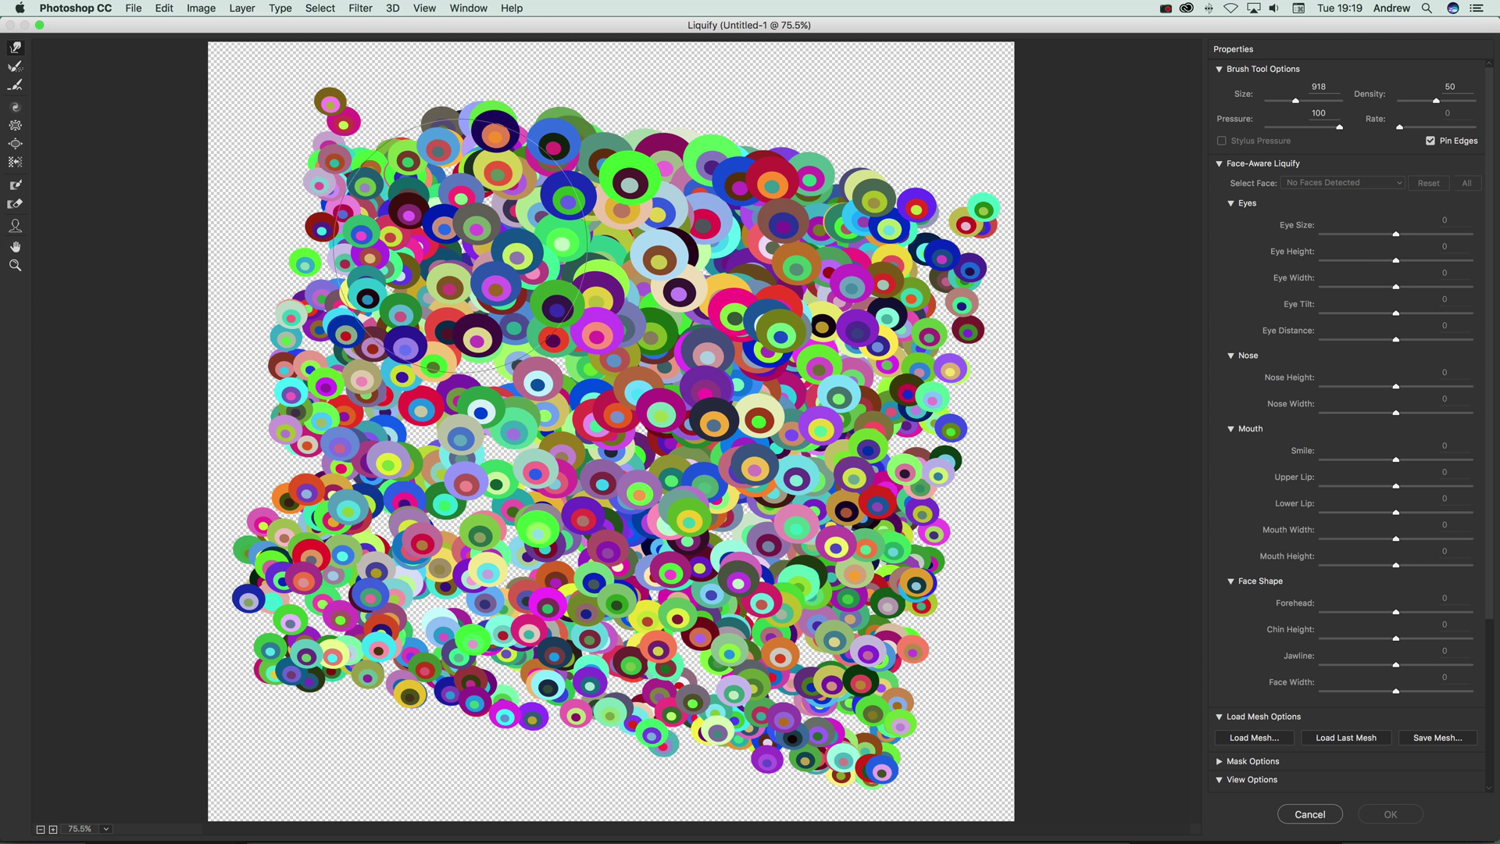
Warp the GX-Spots-015 spots into stretched, flowing shapes with Forward Warp, enlarging the brush from 918 to about 1067, and apply Liquify
{"action": "mouse_move", "coordinate": [438, 250]}
{"action": "left_mouse_down"}
{"action": "mouse_move", "coordinate": [328, 156]}
{"action": "mouse_move", "coordinate": [345, 164]}
{"action": "mouse_move", "coordinate": [203, 156]}
{"action": "mouse_move", "coordinate": [70, 109]}
{"action": "left_mouse_up"}
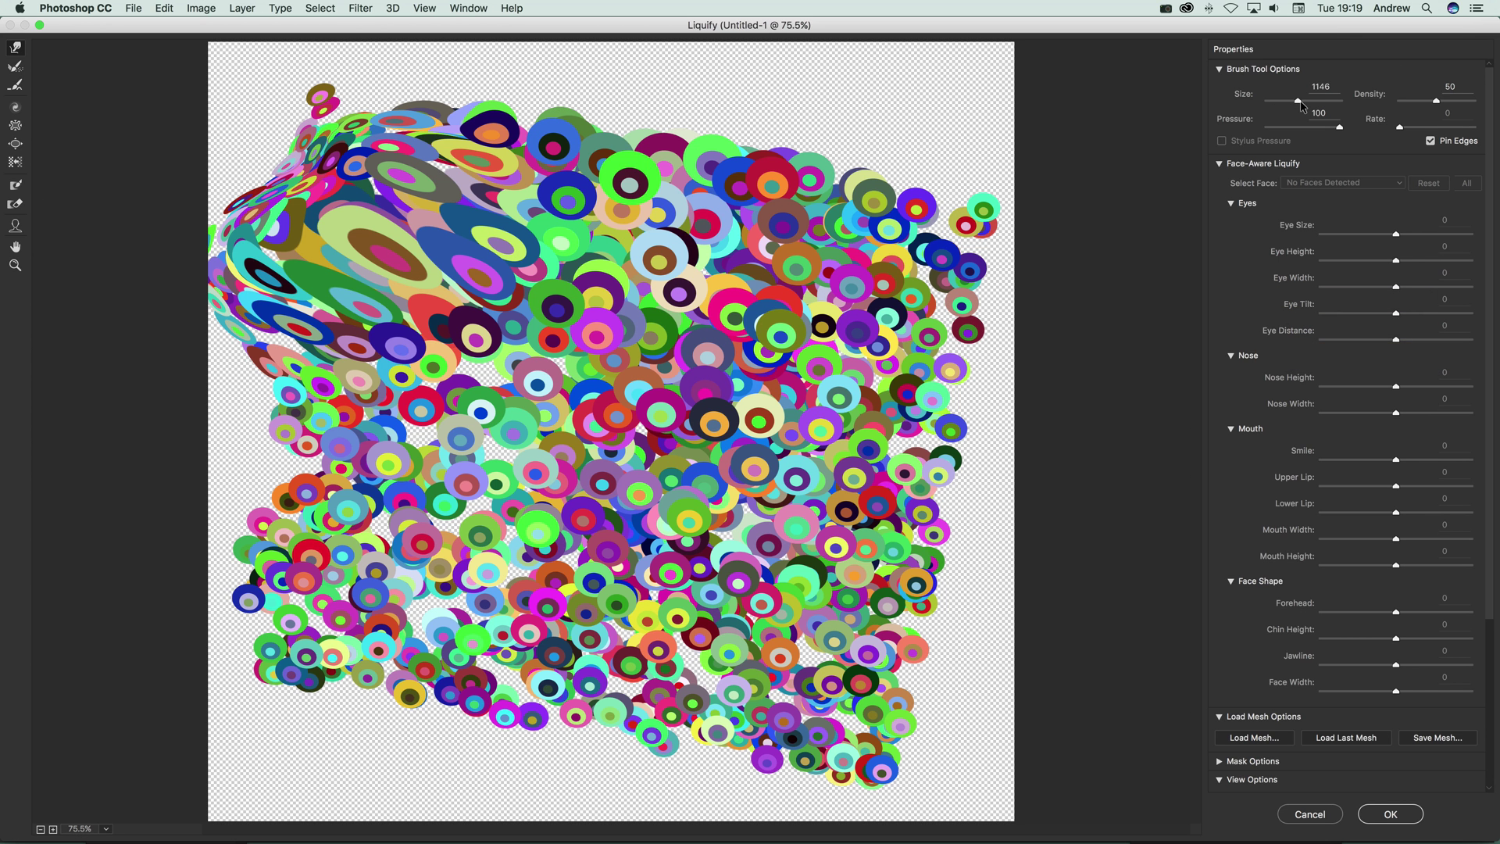
{"action": "mouse_move", "coordinate": [386, 452]}
{"action": "left_mouse_down"}
{"action": "mouse_move", "coordinate": [265, 468]}
{"action": "mouse_move", "coordinate": [273, 478]}
{"action": "left_mouse_up"}
{"action": "mouse_move", "coordinate": [390, 515]}
{"action": "left_mouse_down"}
{"action": "mouse_move", "coordinate": [285, 617]}
{"action": "mouse_move", "coordinate": [328, 671]}
{"action": "mouse_move", "coordinate": [437, 703]}
{"action": "mouse_move", "coordinate": [594, 625]}
{"action": "mouse_move", "coordinate": [547, 539]}
{"action": "mouse_move", "coordinate": [468, 563]}
{"action": "mouse_move", "coordinate": [547, 593]}
{"action": "mouse_move", "coordinate": [707, 605]}
{"action": "mouse_move", "coordinate": [925, 762]}
{"action": "mouse_move", "coordinate": [961, 761]}
{"action": "left_mouse_up"}
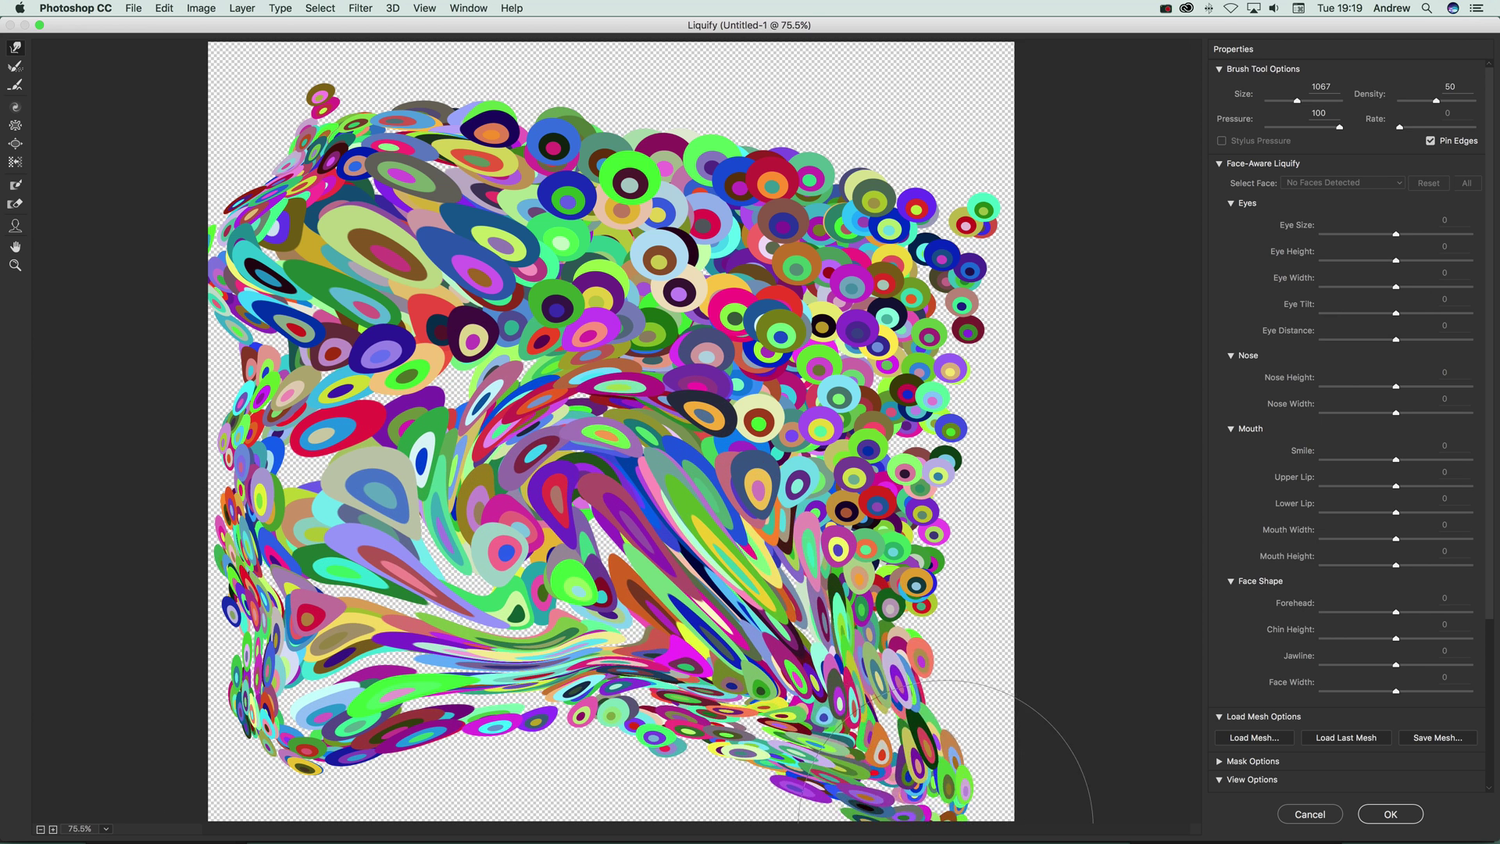
{"action": "mouse_move", "coordinate": [789, 520]}
{"action": "left_mouse_down"}
{"action": "mouse_move", "coordinate": [1006, 490]}
{"action": "mouse_move", "coordinate": [831, 449]}
{"action": "mouse_move", "coordinate": [779, 349]}
{"action": "mouse_move", "coordinate": [1025, 147]}
{"action": "mouse_move", "coordinate": [784, 225]}
{"action": "mouse_move", "coordinate": [745, 46]}
{"action": "mouse_move", "coordinate": [574, 196]}
{"action": "mouse_move", "coordinate": [483, 46]}
{"action": "mouse_move", "coordinate": [355, 154]}
{"action": "mouse_move", "coordinate": [305, 148]}
{"action": "left_mouse_up"}
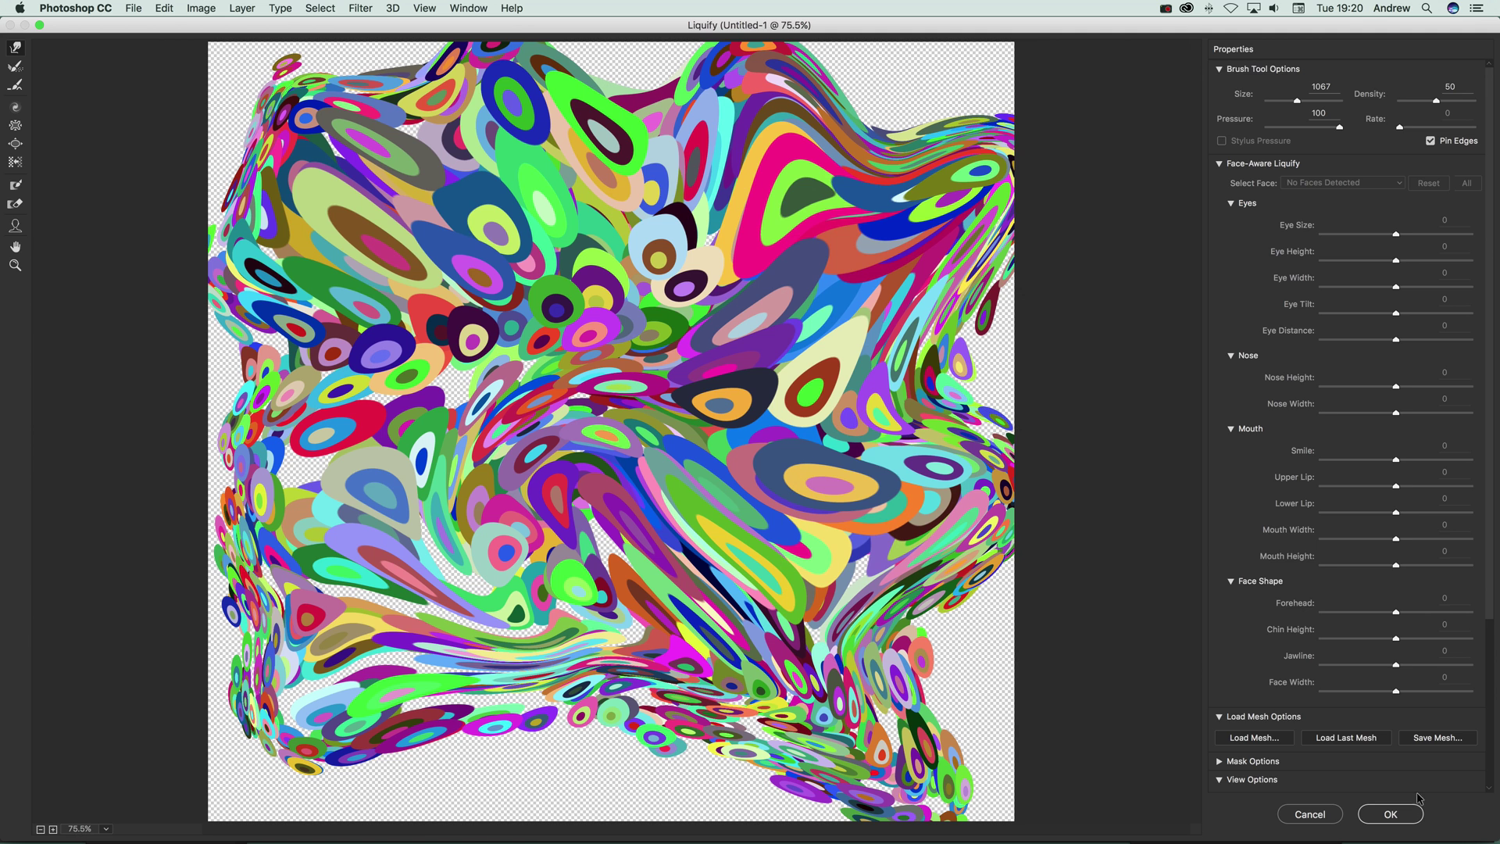
{"action": "key", "text": "Return"}
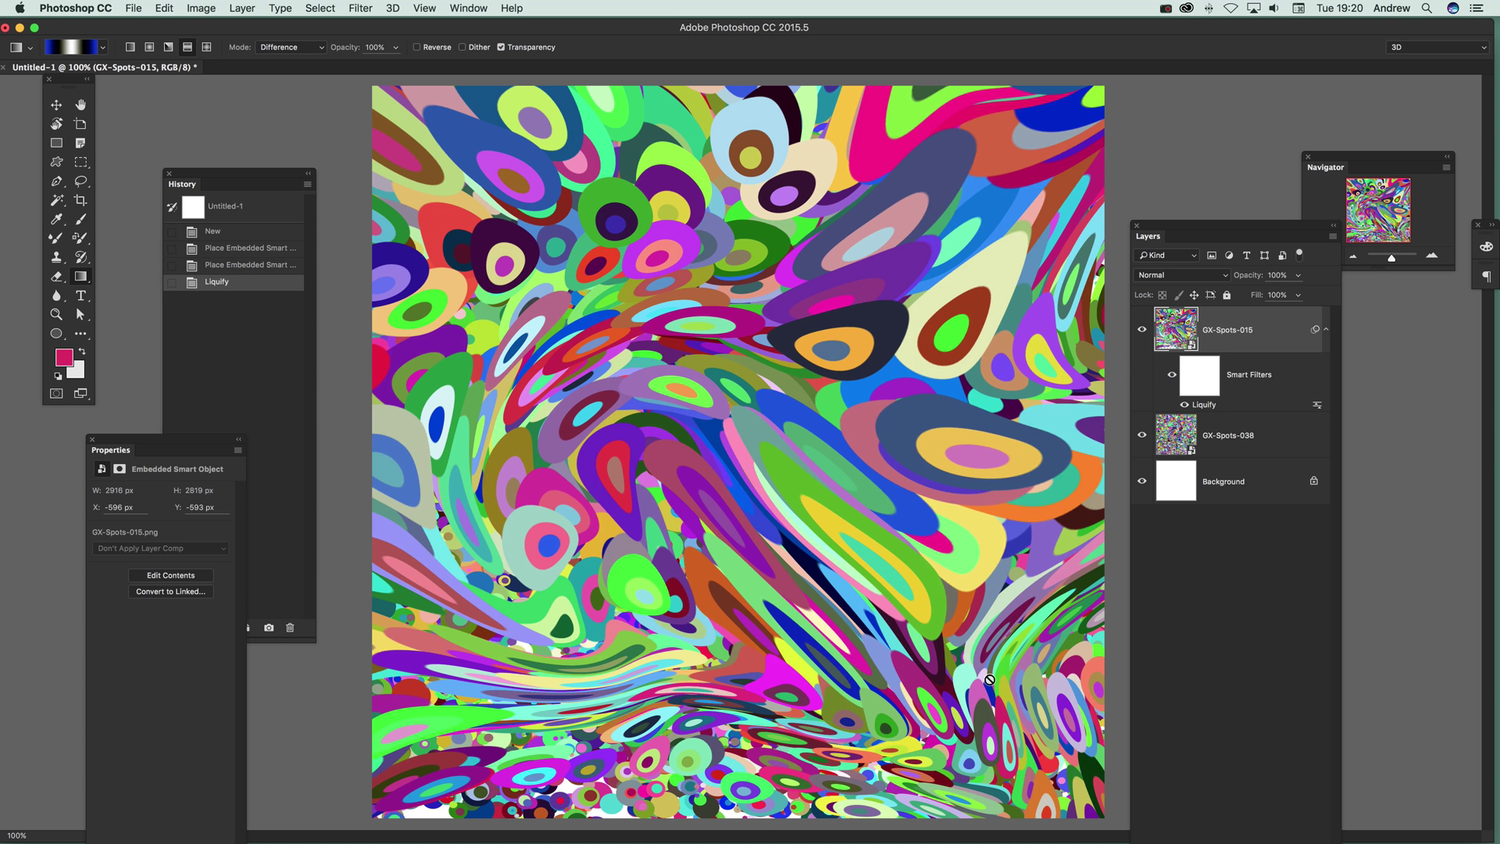
Open the GX-Spots-038 layer in Liquify and push the spots on its left side outward with the 1067 px Forward Warp brush
{"action": "left_click", "coordinate": [1239, 442]}
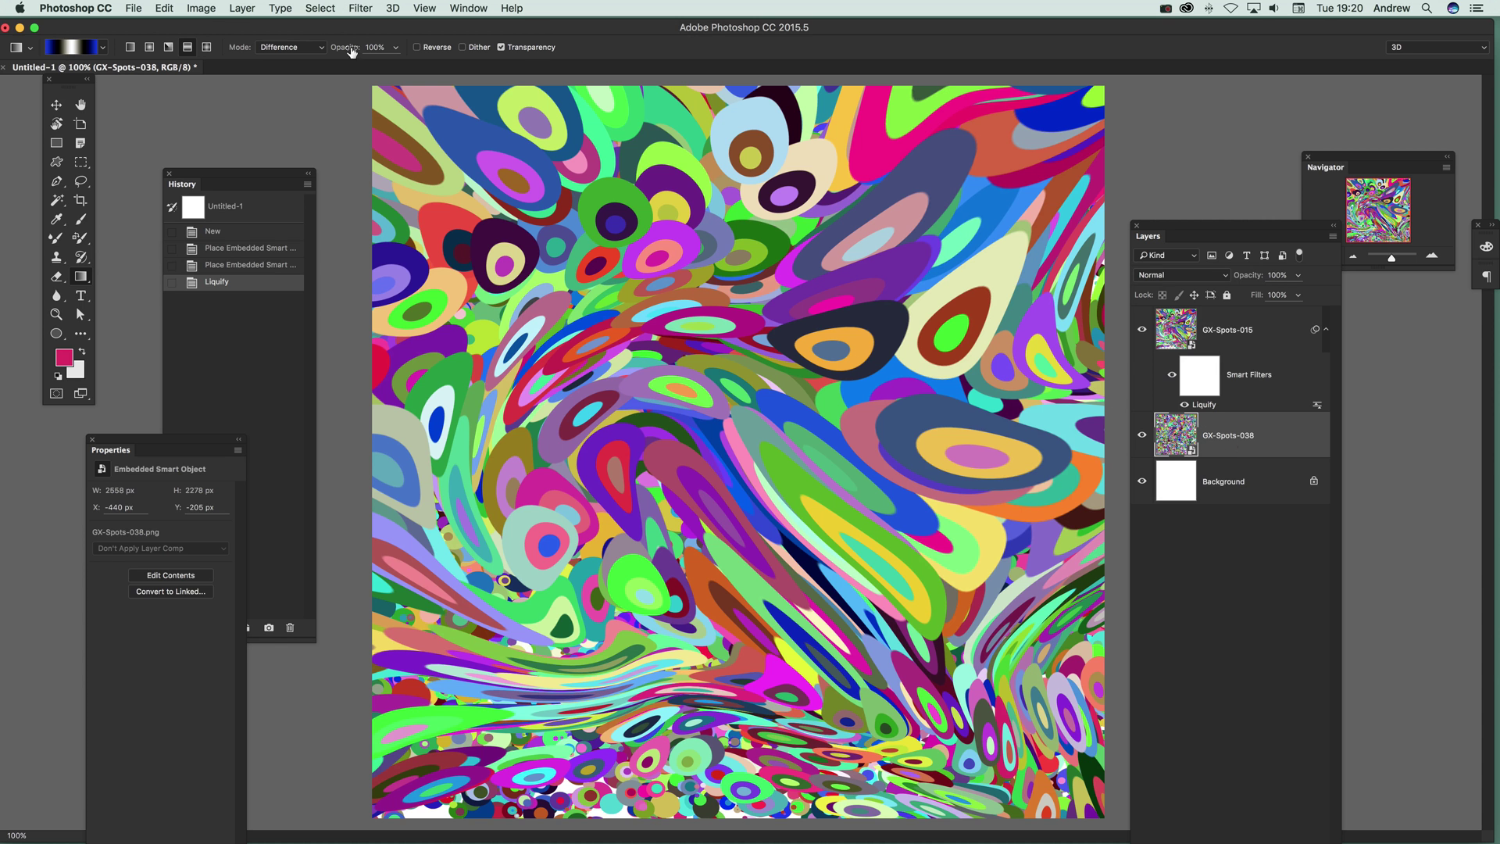
{"action": "left_click", "coordinate": [367, 7]}
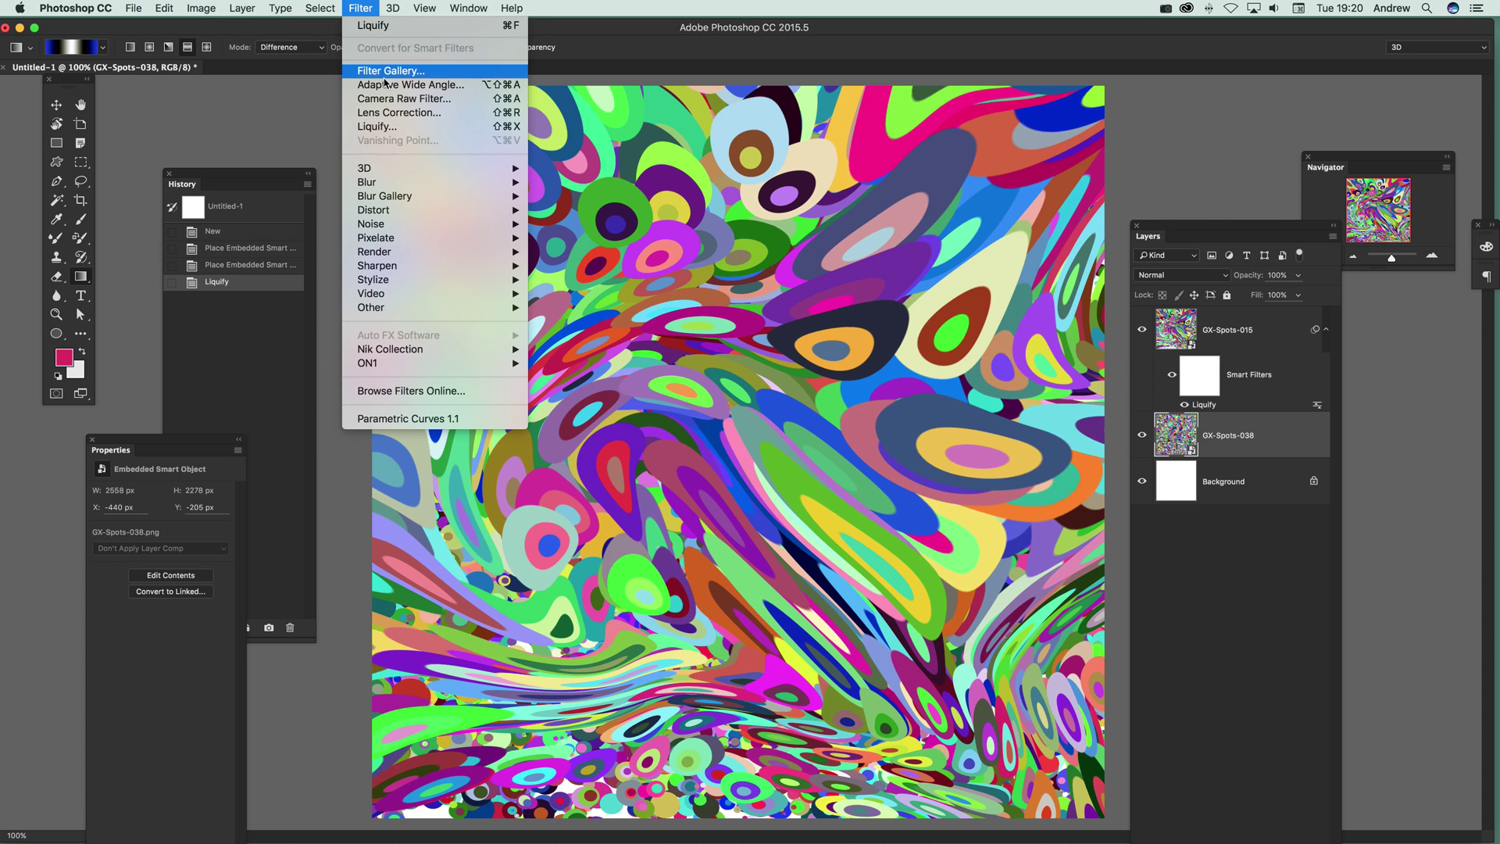
{"action": "left_click", "coordinate": [397, 129]}
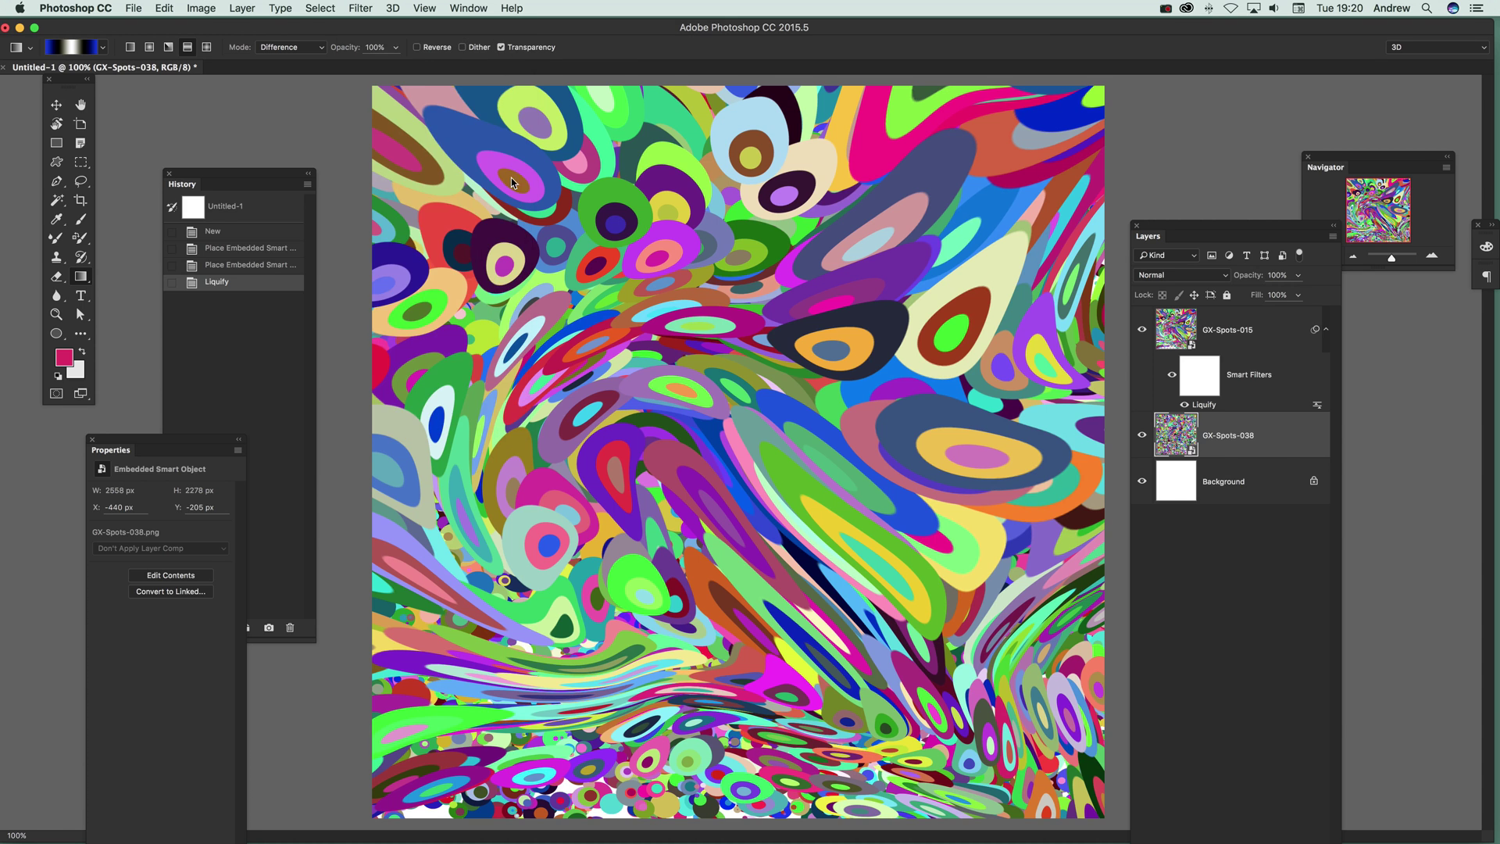
{"action": "left_click_drag", "start_coordinate": [461, 283], "coordinate": [367, 209]}
{"action": "left_click_drag", "start_coordinate": [338, 399], "coordinate": [209, 419]}
{"action": "mouse_move", "coordinate": [437, 568]}
{"action": "left_mouse_down"}
{"action": "mouse_move", "coordinate": [391, 569]}
{"action": "mouse_move", "coordinate": [278, 642]}
{"action": "left_mouse_up"}
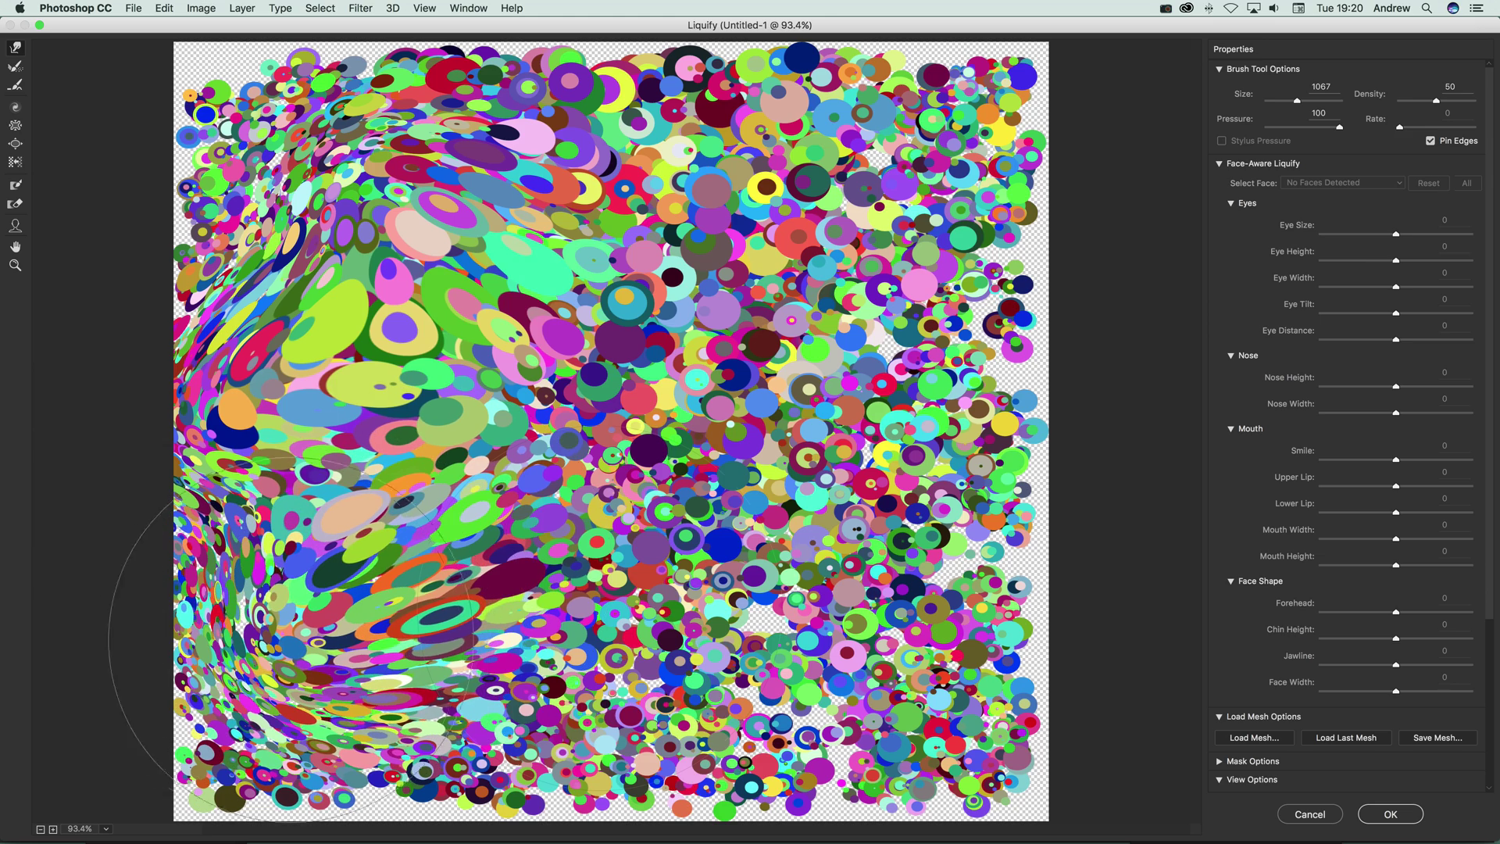
Swirl the centre of GX-Spots-038 and push its corners and right side outward with the 1067 px Forward Warp brush, and apply Liquify
{"action": "mouse_move", "coordinate": [578, 640]}
{"action": "left_mouse_down"}
{"action": "mouse_move", "coordinate": [547, 594]}
{"action": "mouse_move", "coordinate": [687, 406]}
{"action": "mouse_move", "coordinate": [500, 367]}
{"action": "mouse_move", "coordinate": [562, 320]}
{"action": "mouse_move", "coordinate": [484, 594]}
{"action": "mouse_move", "coordinate": [500, 574]}
{"action": "left_mouse_up"}
{"action": "mouse_move", "coordinate": [723, 207]}
{"action": "left_mouse_down"}
{"action": "mouse_move", "coordinate": [848, 250]}
{"action": "mouse_move", "coordinate": [906, 291]}
{"action": "left_mouse_up"}
{"action": "mouse_move", "coordinate": [836, 512]}
{"action": "left_mouse_down"}
{"action": "mouse_move", "coordinate": [1016, 561]}
{"action": "mouse_move", "coordinate": [1007, 592]}
{"action": "mouse_move", "coordinate": [898, 636]}
{"action": "mouse_move", "coordinate": [988, 727]}
{"action": "mouse_move", "coordinate": [937, 671]}
{"action": "left_mouse_up"}
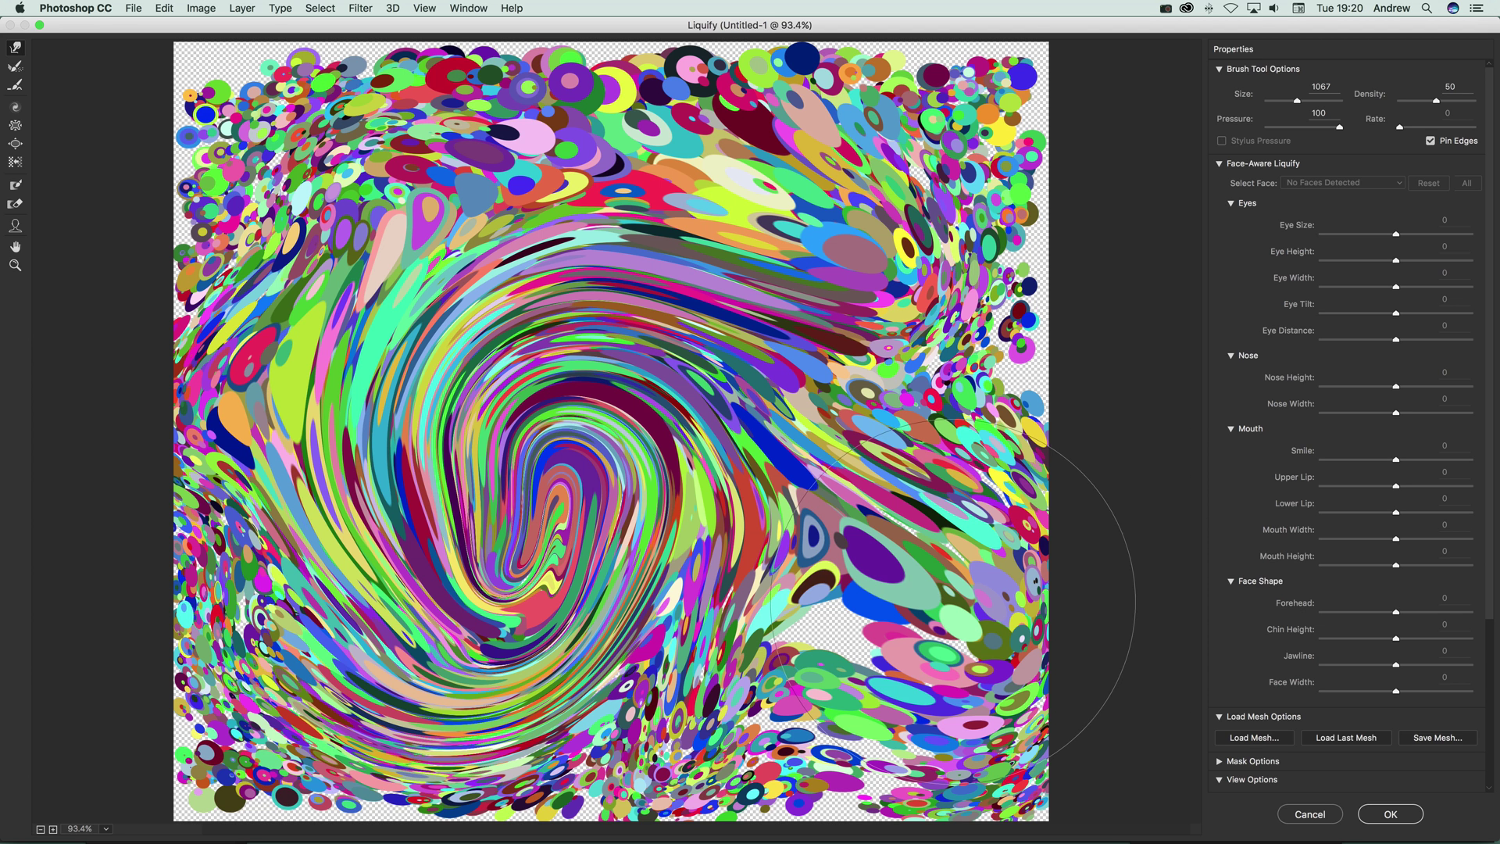
{"action": "left_click_drag", "start_coordinate": [272, 165], "coordinate": [261, 242]}
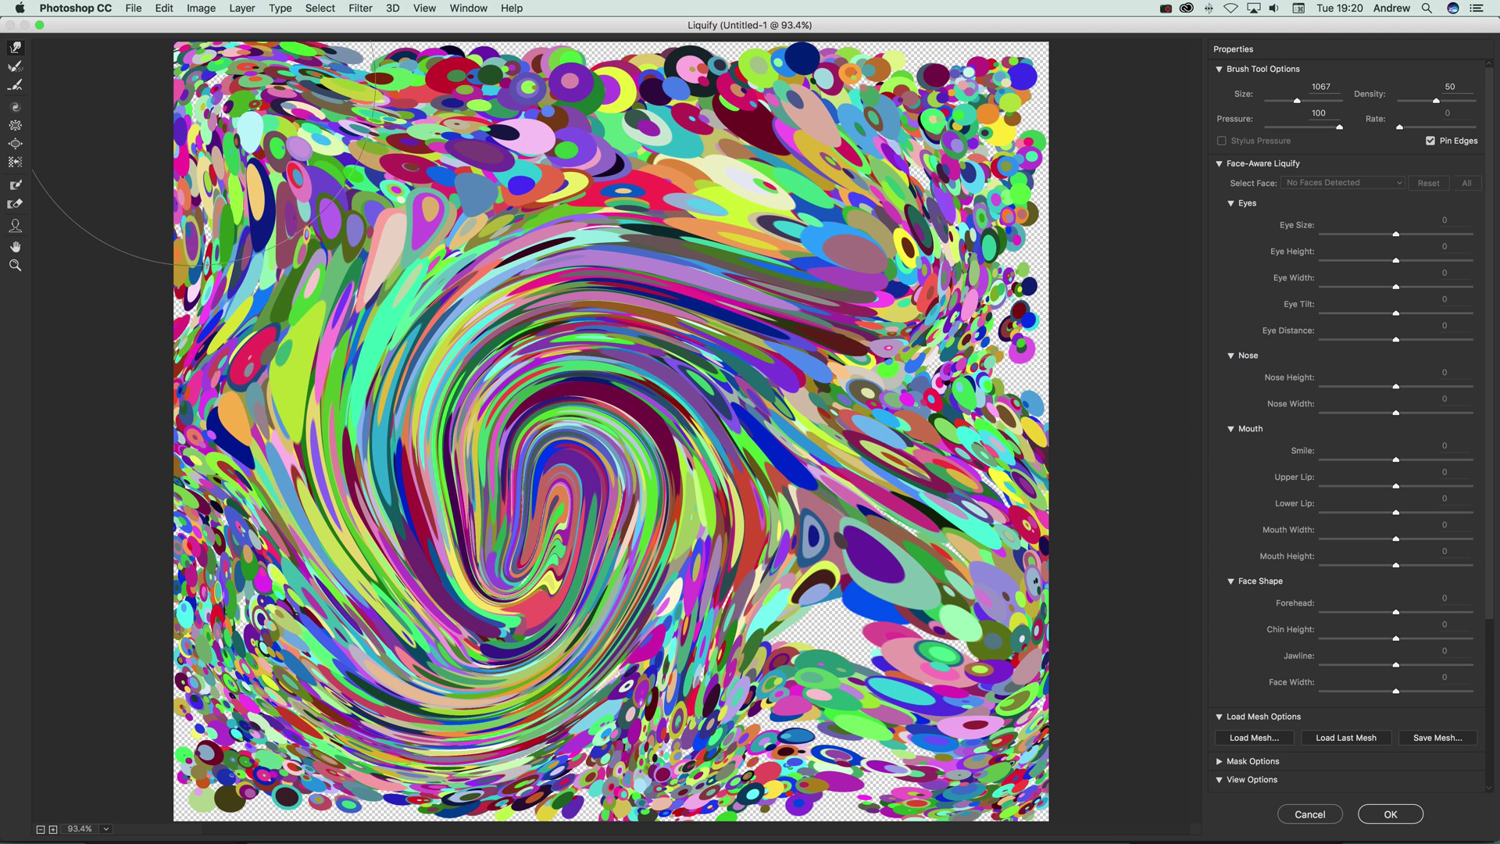
{"action": "left_click", "coordinate": [15, 107]}
{"action": "left_click", "coordinate": [15, 47]}
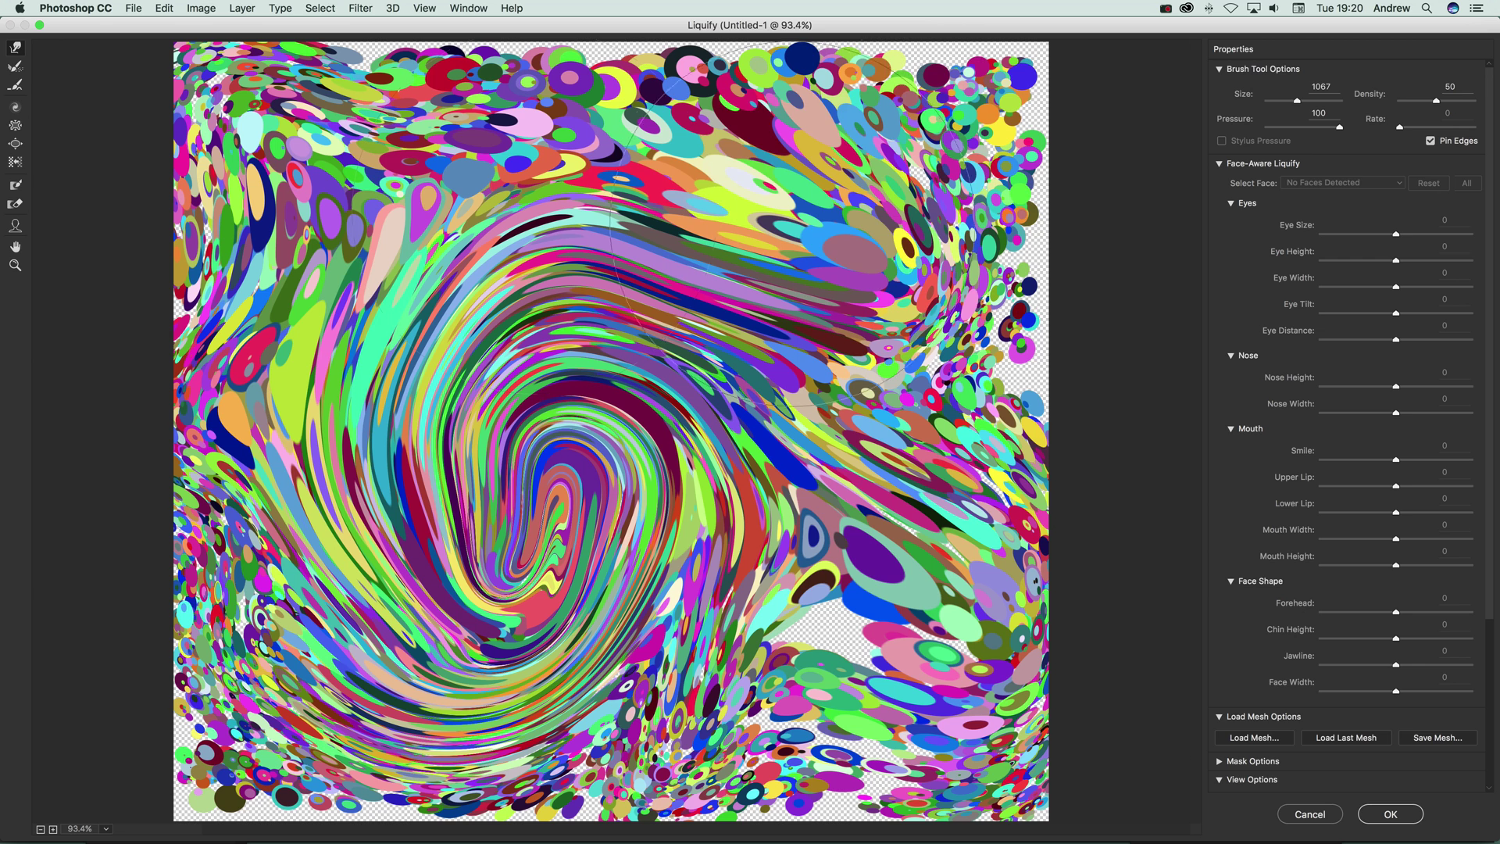
{"action": "mouse_move", "coordinate": [792, 225]}
{"action": "left_mouse_down"}
{"action": "mouse_move", "coordinate": [899, 184]}
{"action": "mouse_move", "coordinate": [926, 135]}
{"action": "left_mouse_up"}
{"action": "left_click_drag", "start_coordinate": [836, 378], "coordinate": [961, 406]}
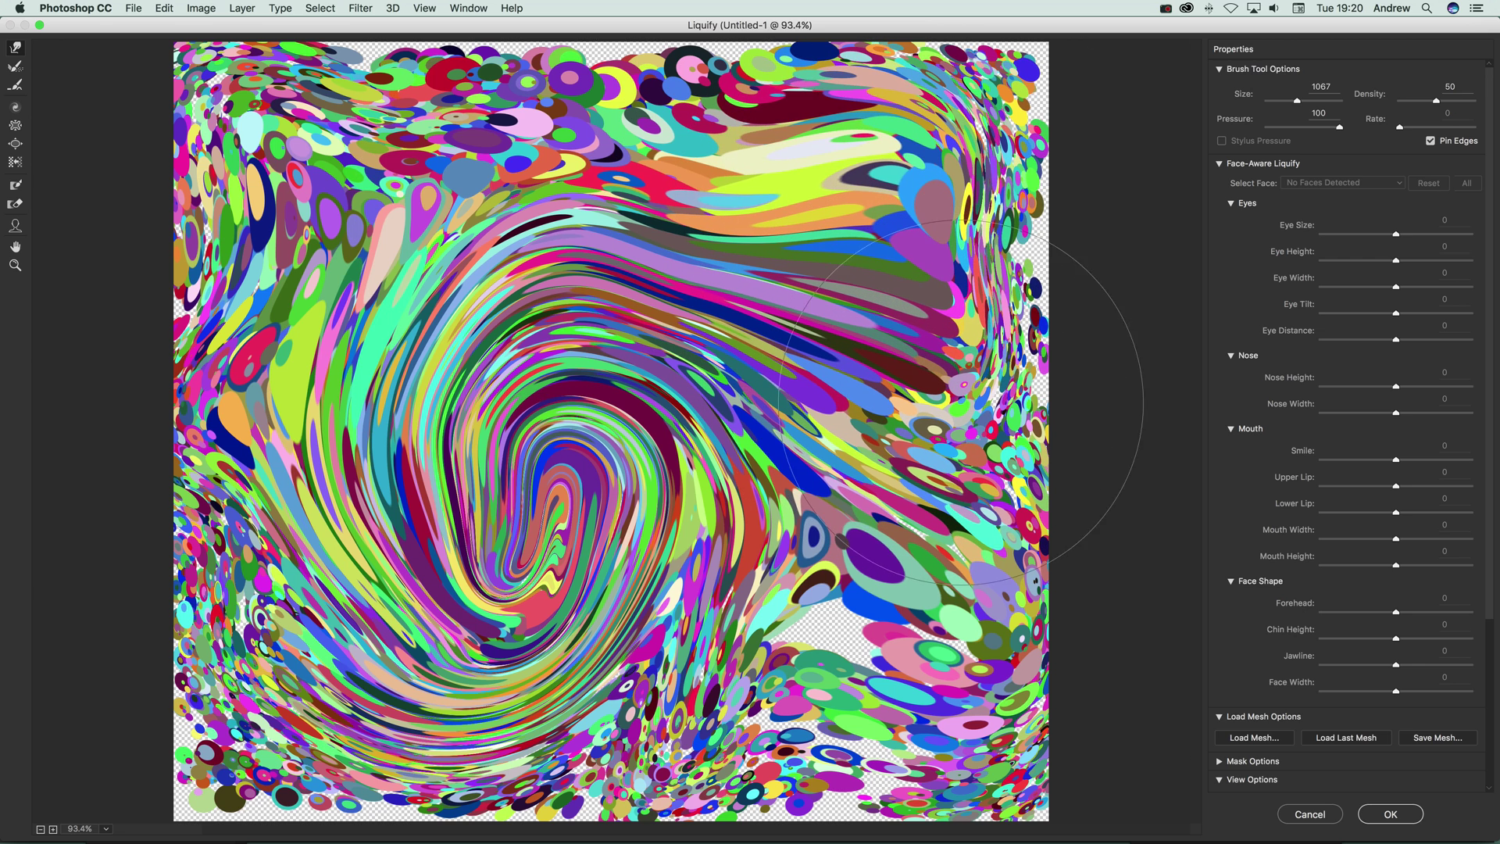
{"action": "left_click", "coordinate": [1391, 814]}
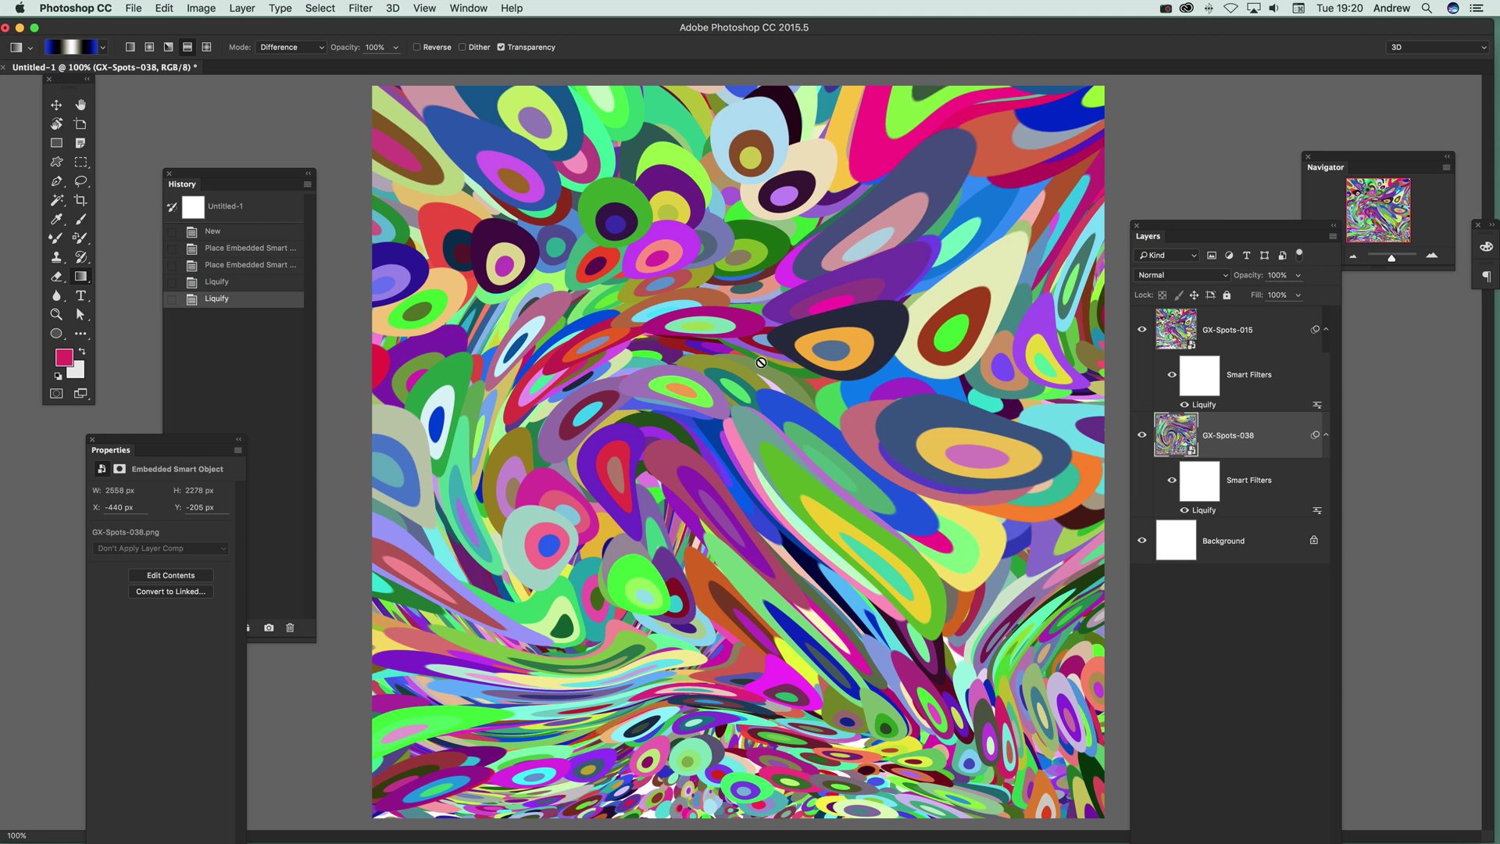
Try a Multiply drop shadow on the GX-Spots-015 layer with a 111° angle and an 81 px distance
{"action": "left_click", "coordinate": [1242, 336]}
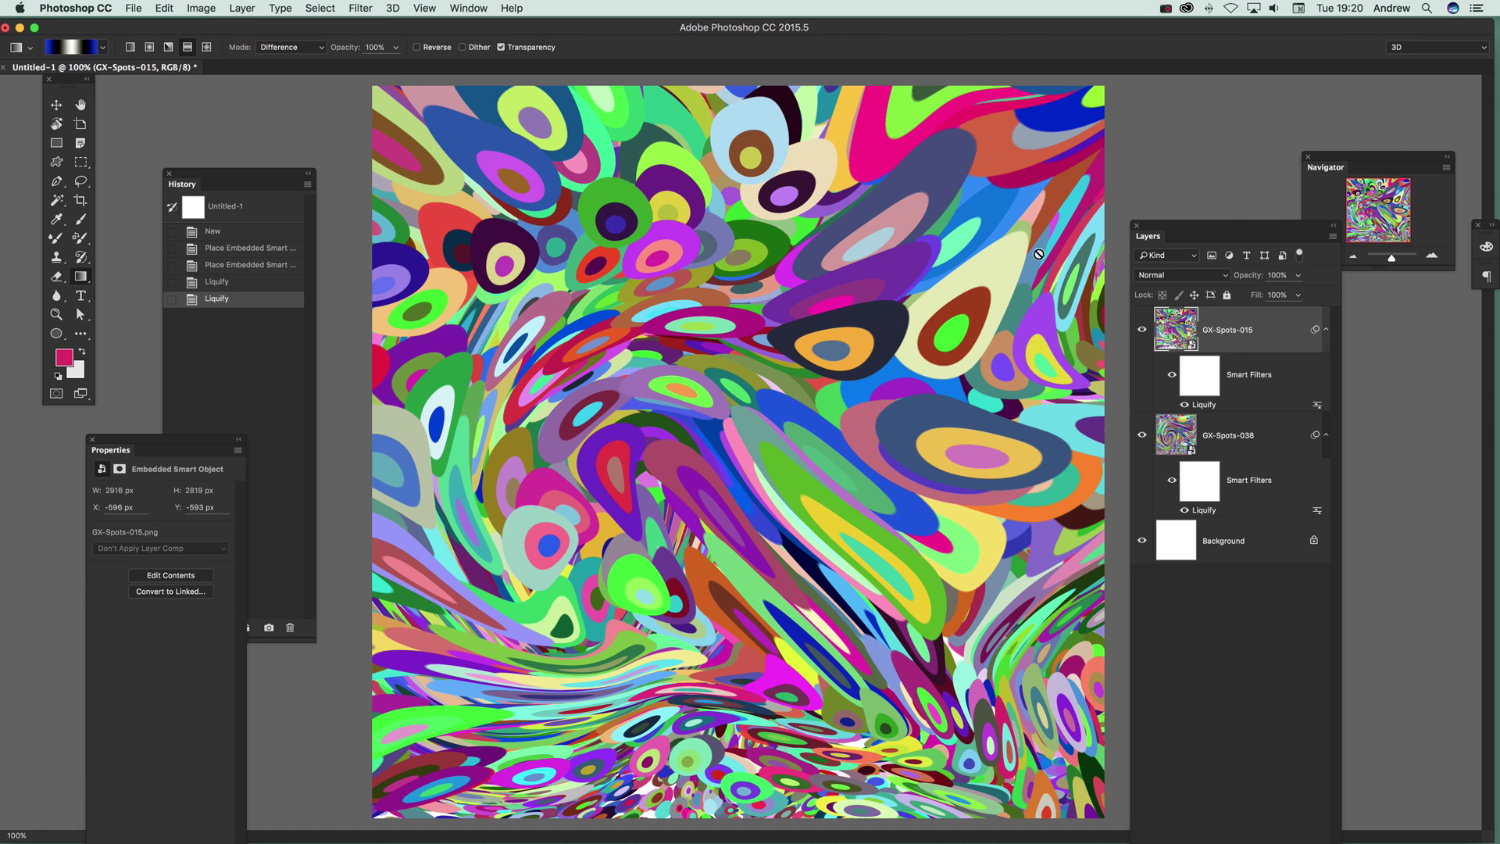
{"action": "left_click", "coordinate": [242, 8]}
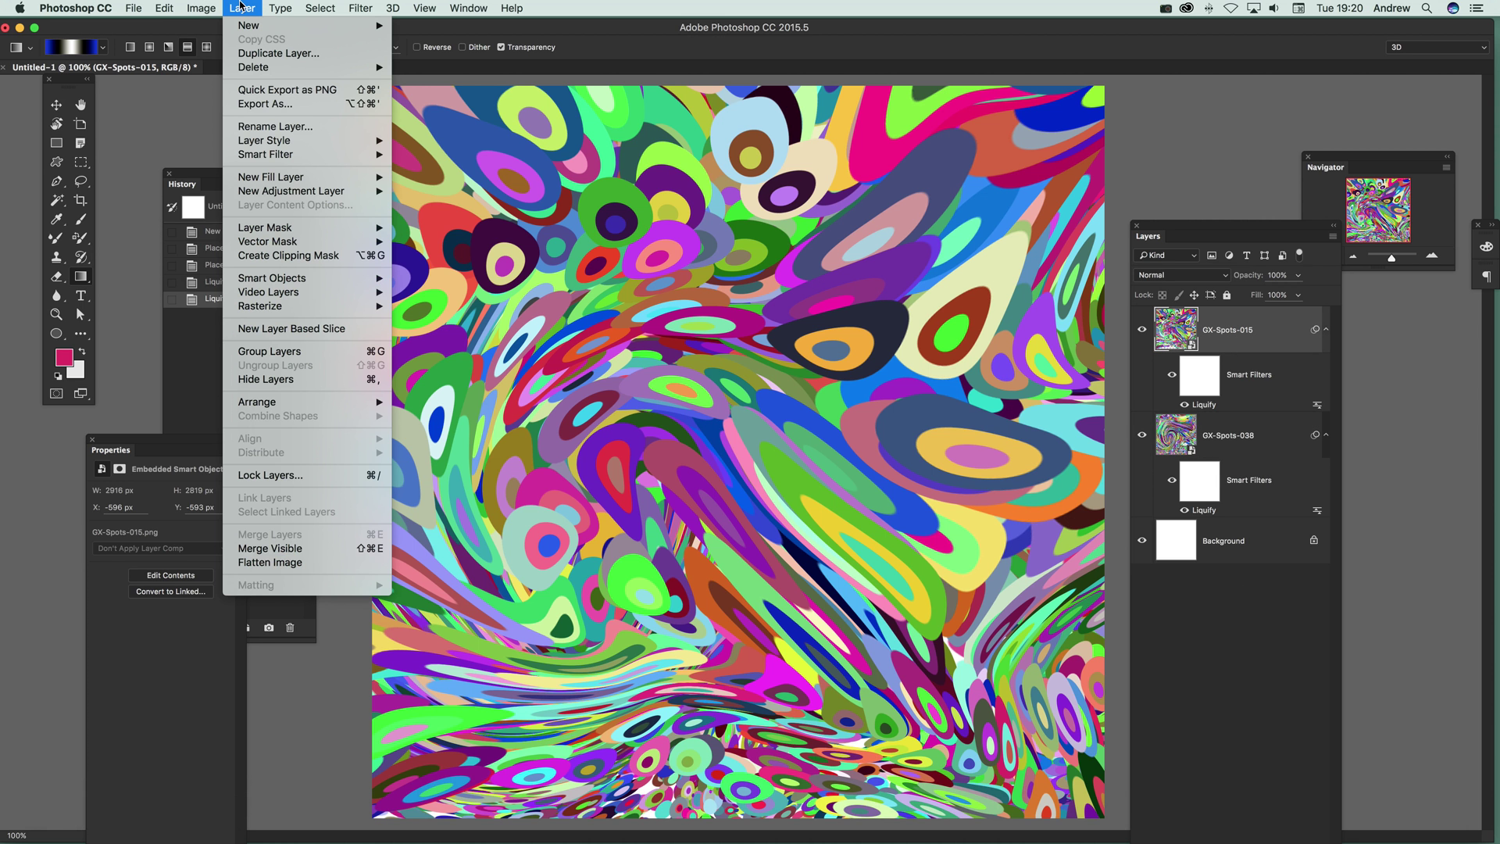
{"action": "mouse_move", "coordinate": [316, 142]}
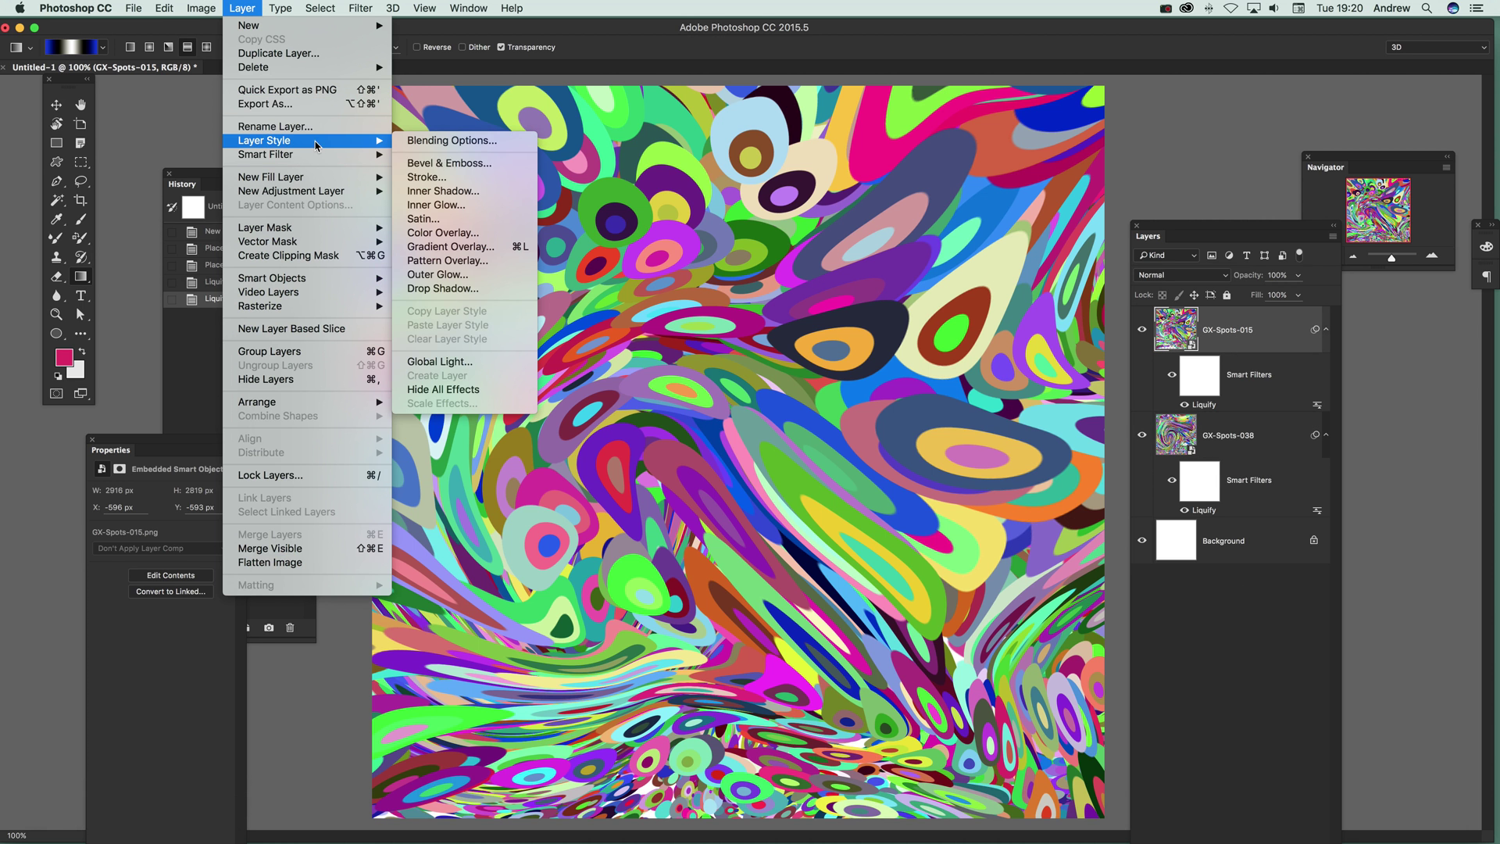
{"action": "left_click", "coordinate": [474, 288]}
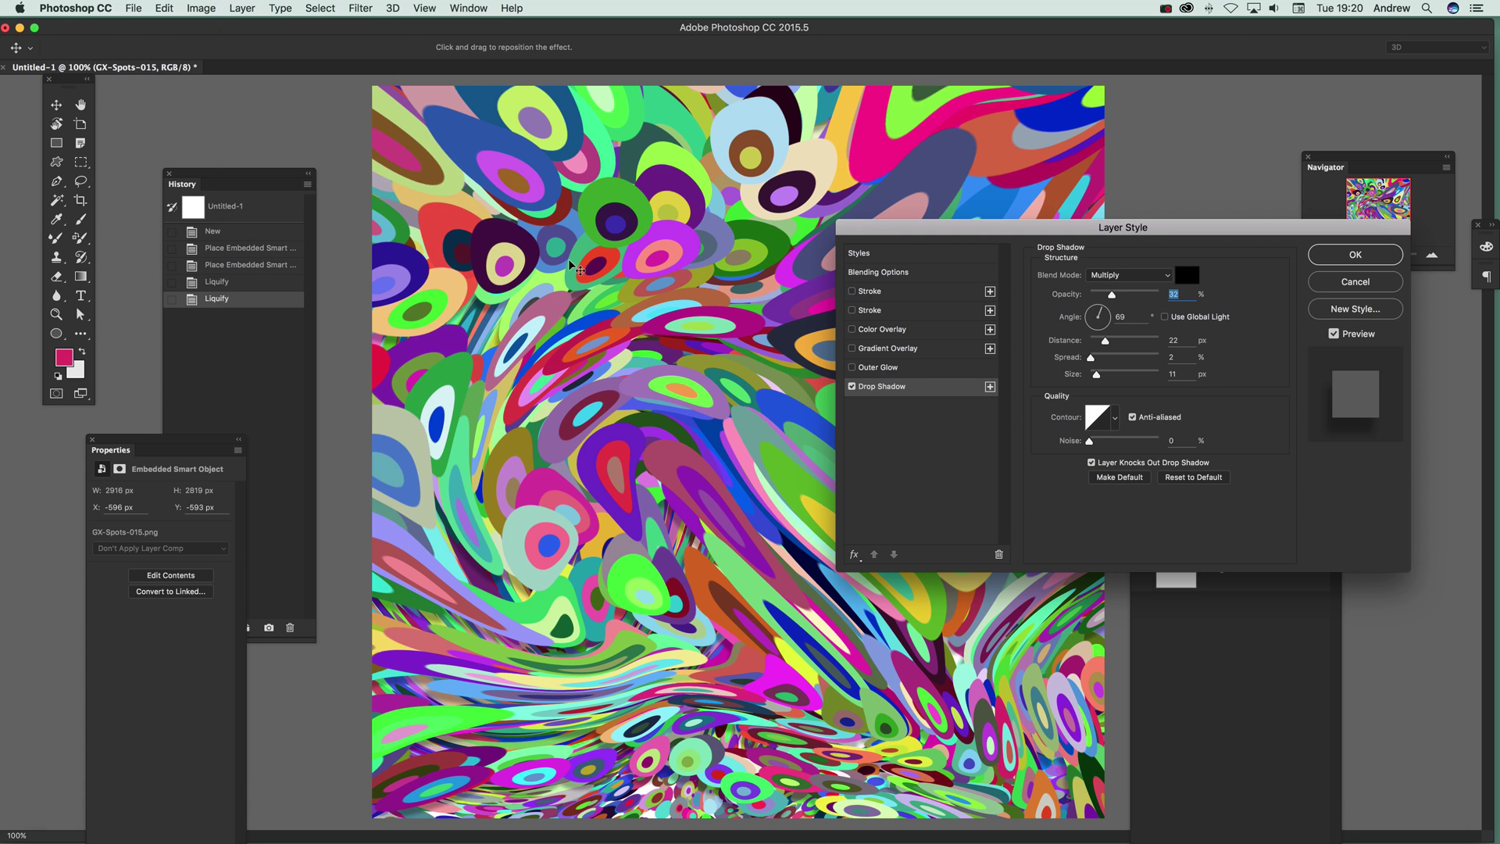
{"action": "left_click_drag", "start_coordinate": [550, 393], "coordinate": [498, 581]}
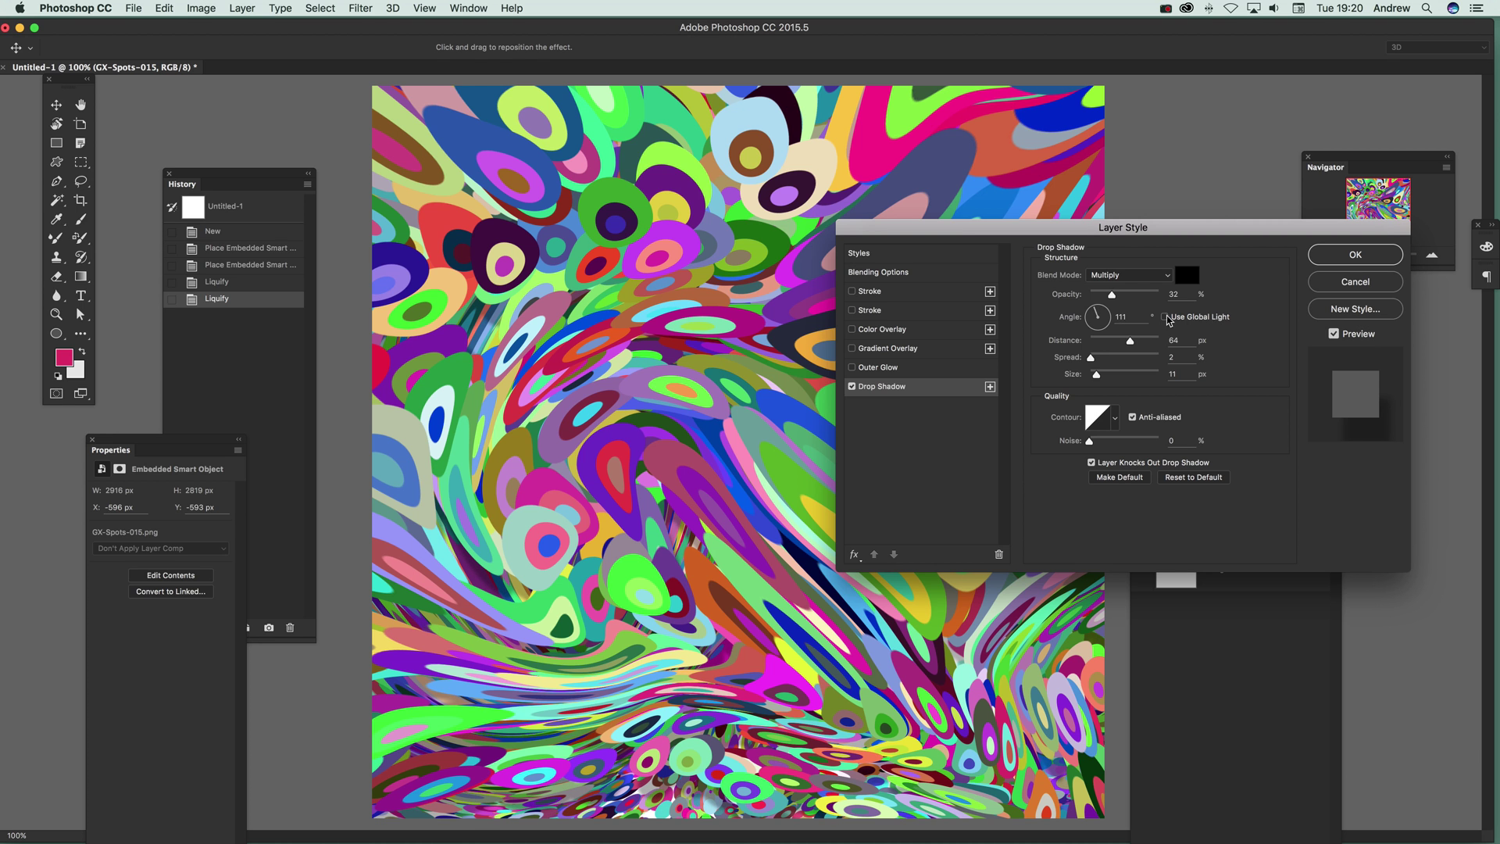
{"action": "left_click_drag", "start_coordinate": [1139, 340], "coordinate": [1137, 343]}
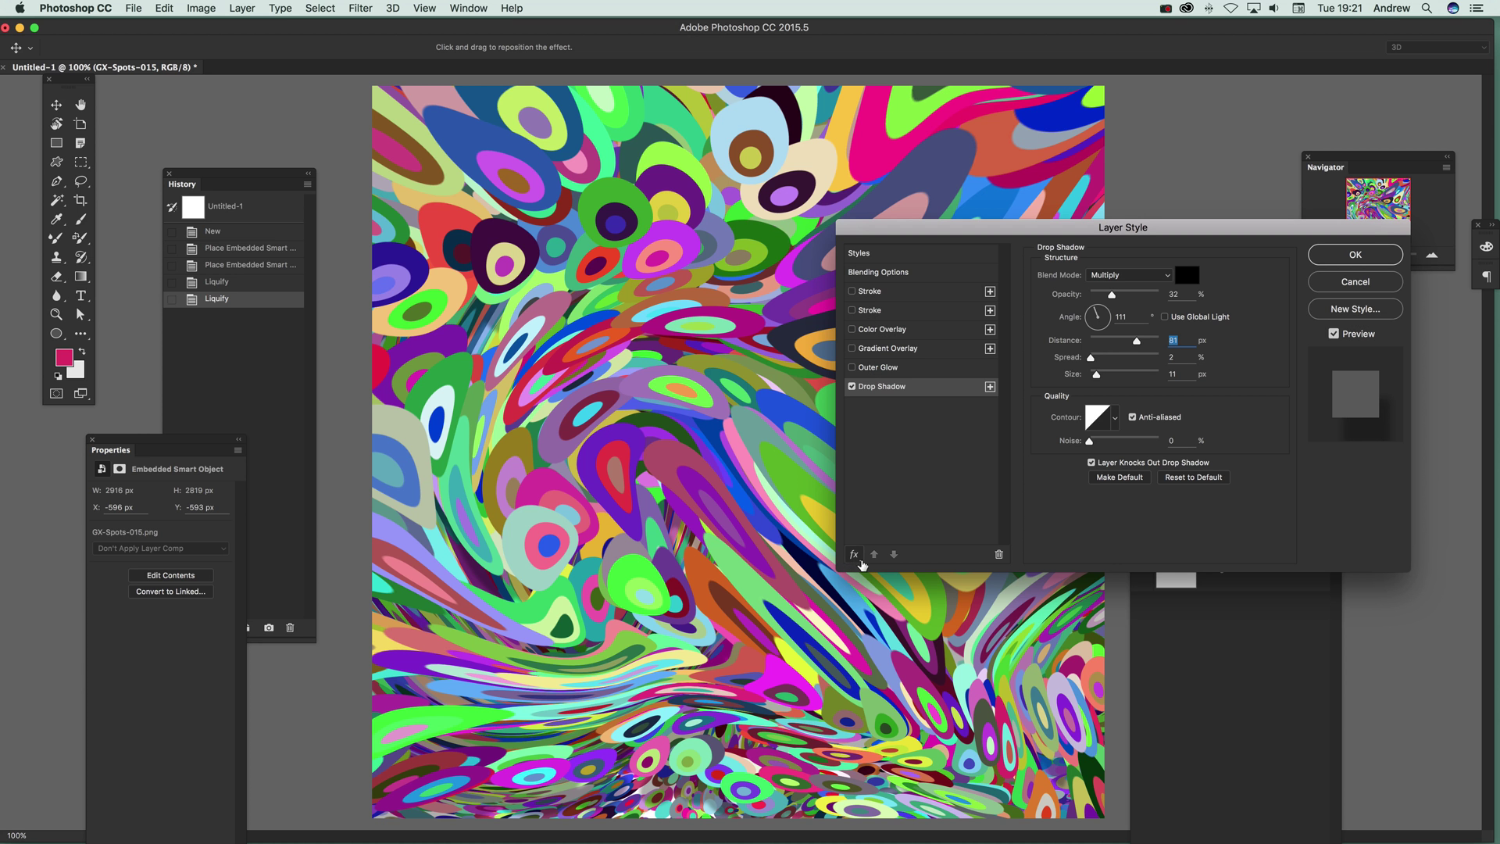
Try an Inner Bevel from Bevel & Emboss on the GX-Spots-015 layer and discard the layer style changes
{"action": "left_click", "coordinate": [854, 554]}
{"action": "left_click", "coordinate": [890, 590]}
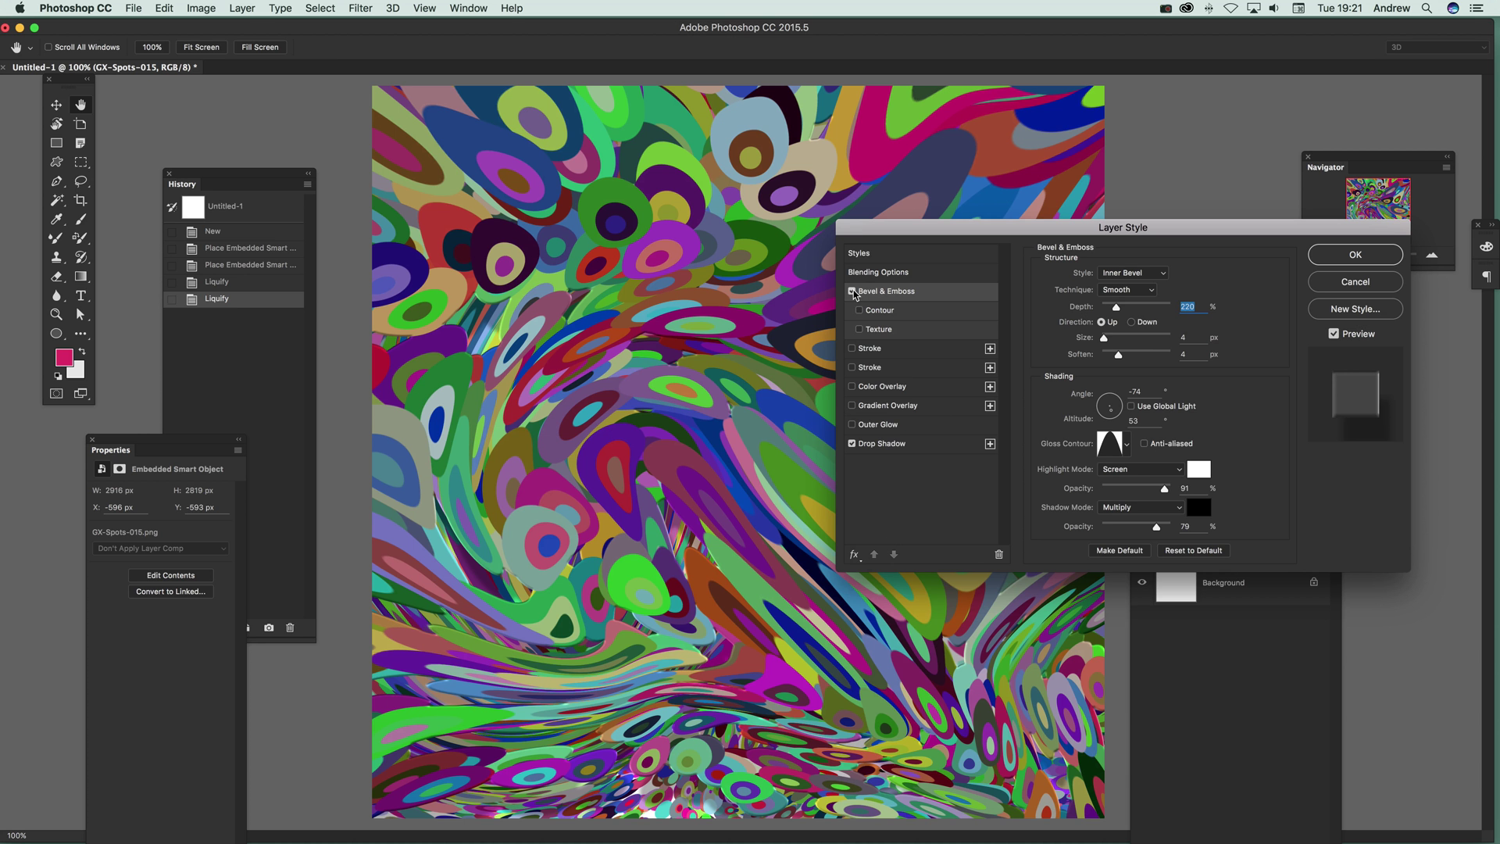
{"action": "left_click", "coordinate": [1359, 286]}
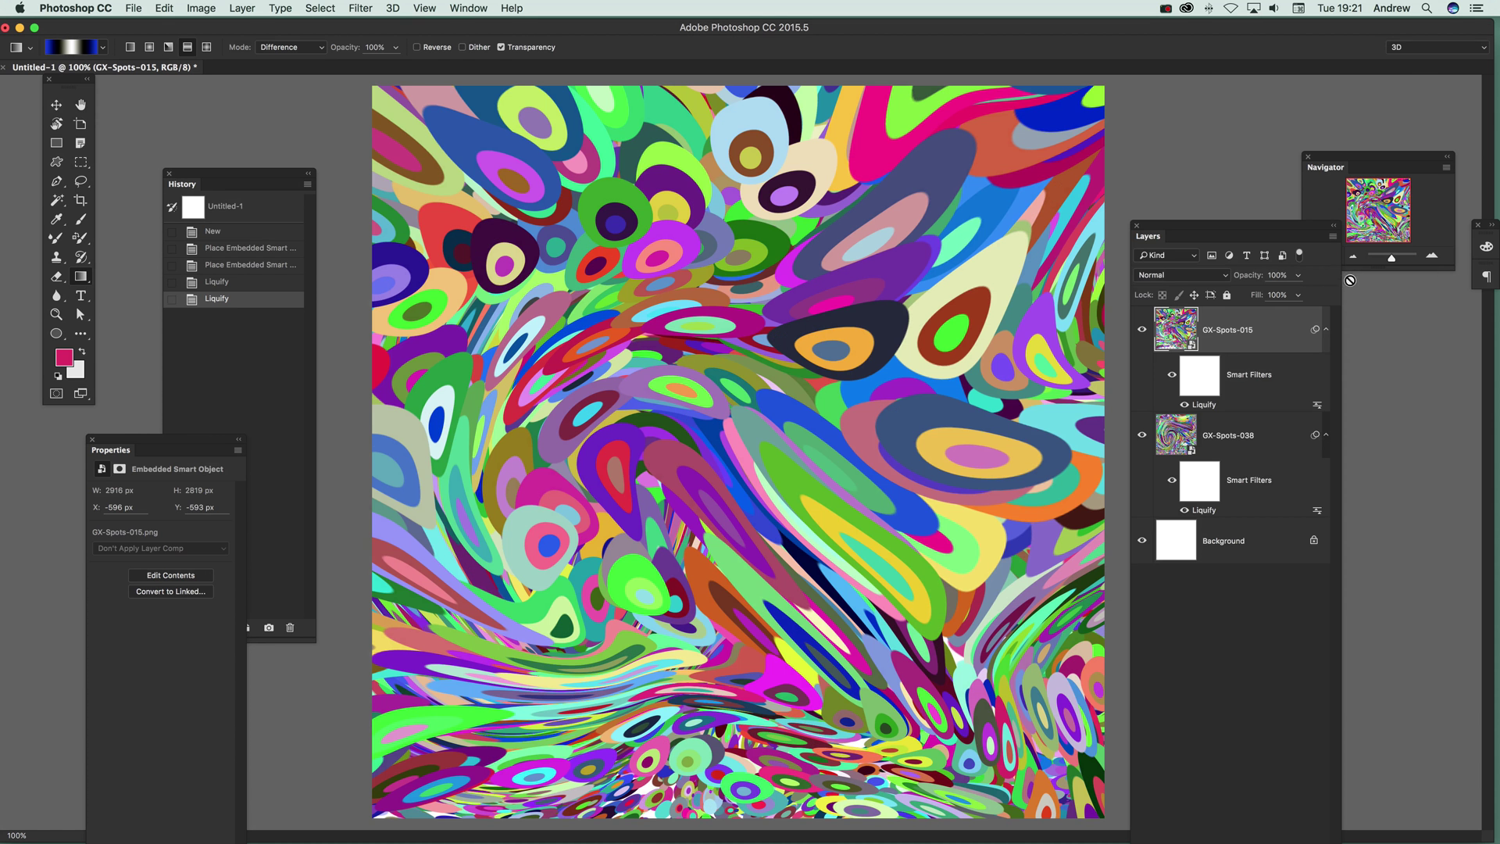
Flatten the image into a single Background layer
{"action": "key", "text": "g"}
{"action": "left_click", "coordinate": [238, 8]}
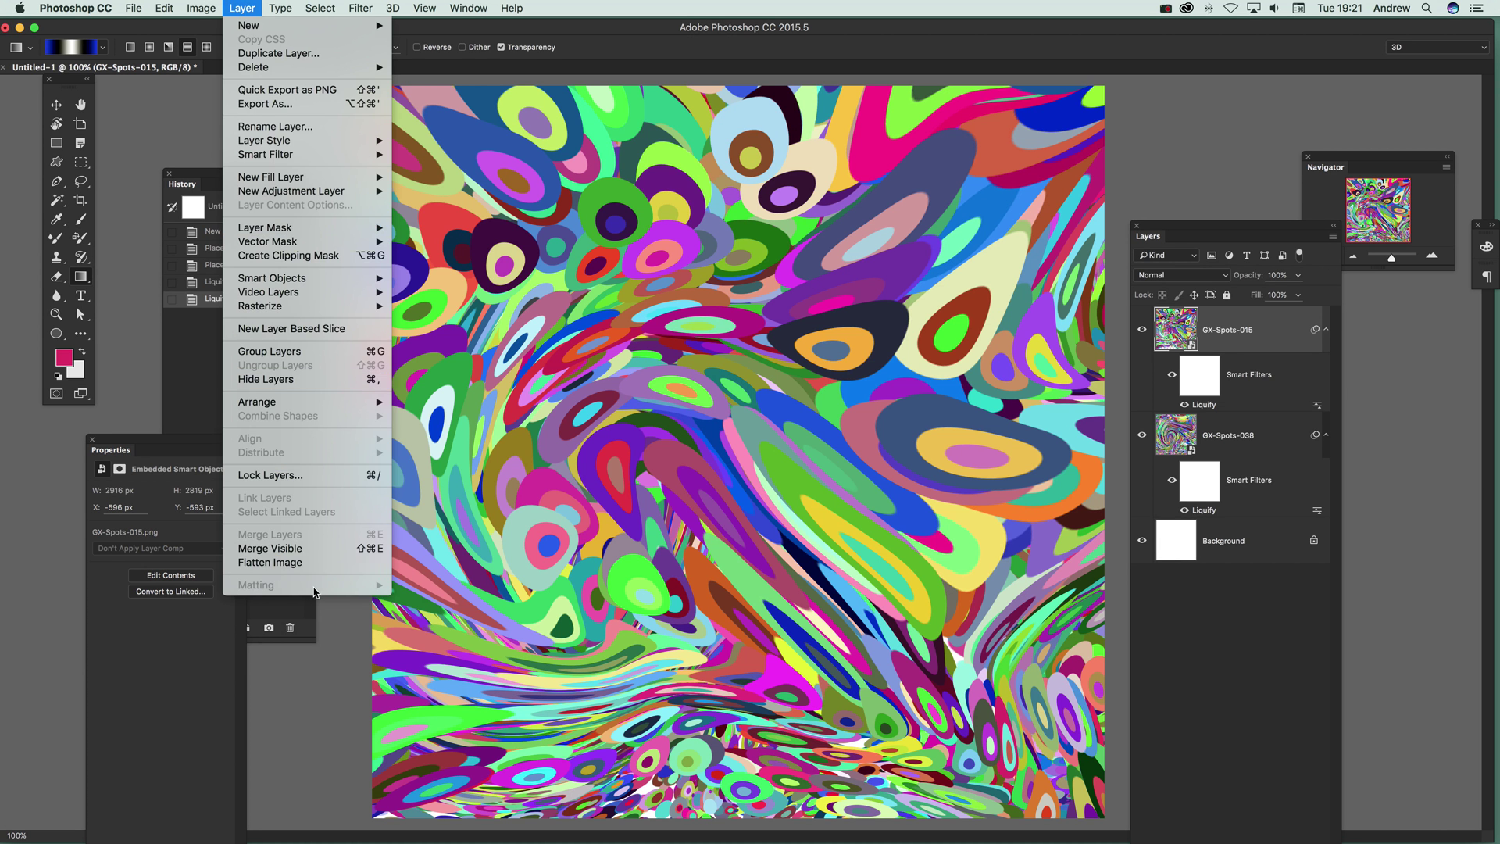
{"action": "left_click", "coordinate": [306, 563]}
Open the flattened Background in Liquify, warp its right side, lower middle and lower left with the 1067 px Forward Warp brush, and apply it
{"action": "left_click", "coordinate": [368, 8]}
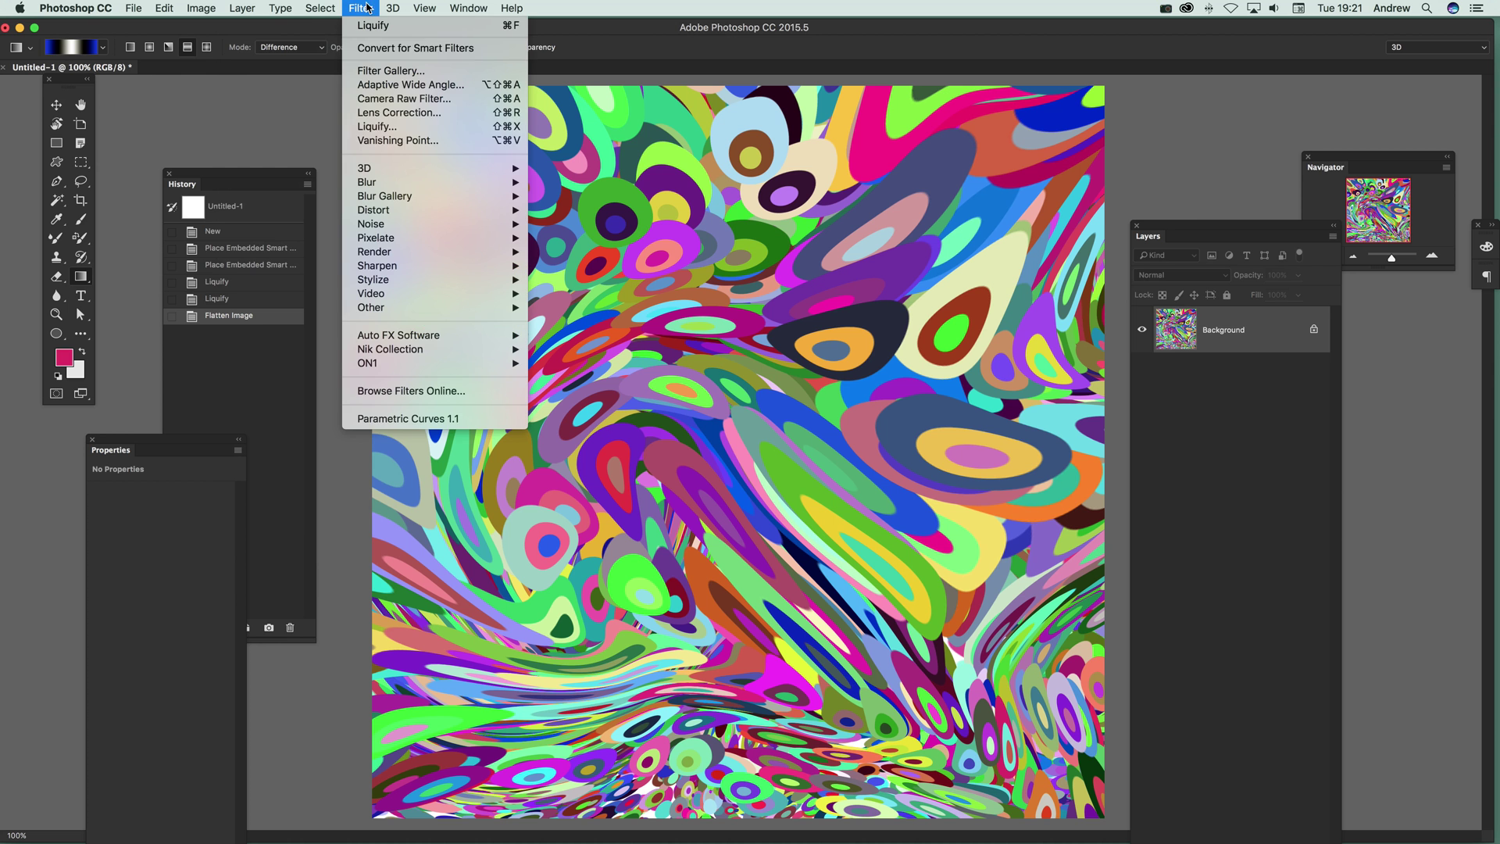
{"action": "left_click", "coordinate": [398, 128]}
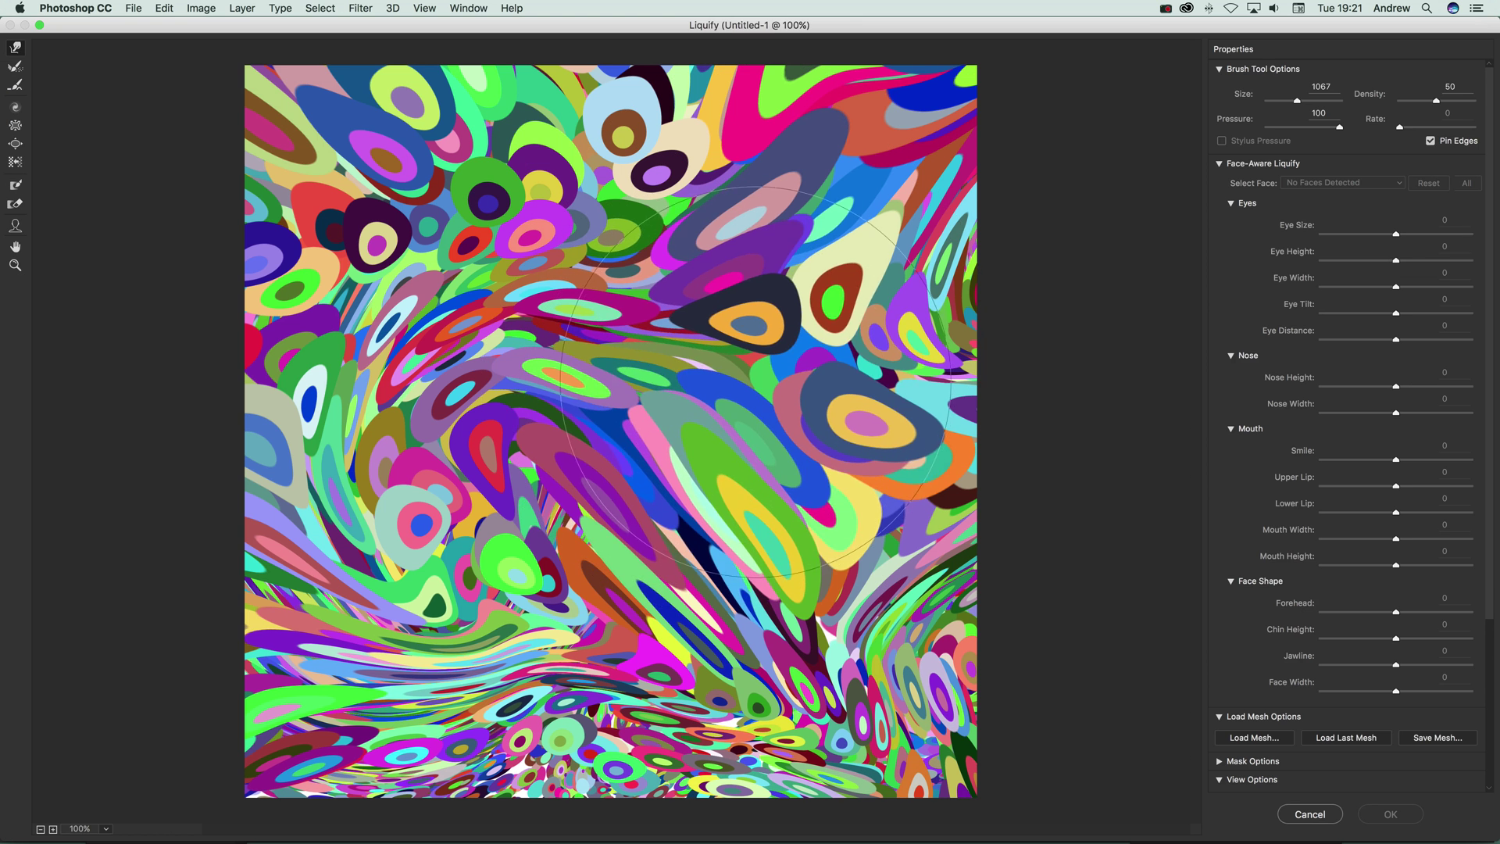
{"action": "left_click_drag", "start_coordinate": [761, 343], "coordinate": [859, 233]}
{"action": "left_click_drag", "start_coordinate": [791, 421], "coordinate": [892, 424]}
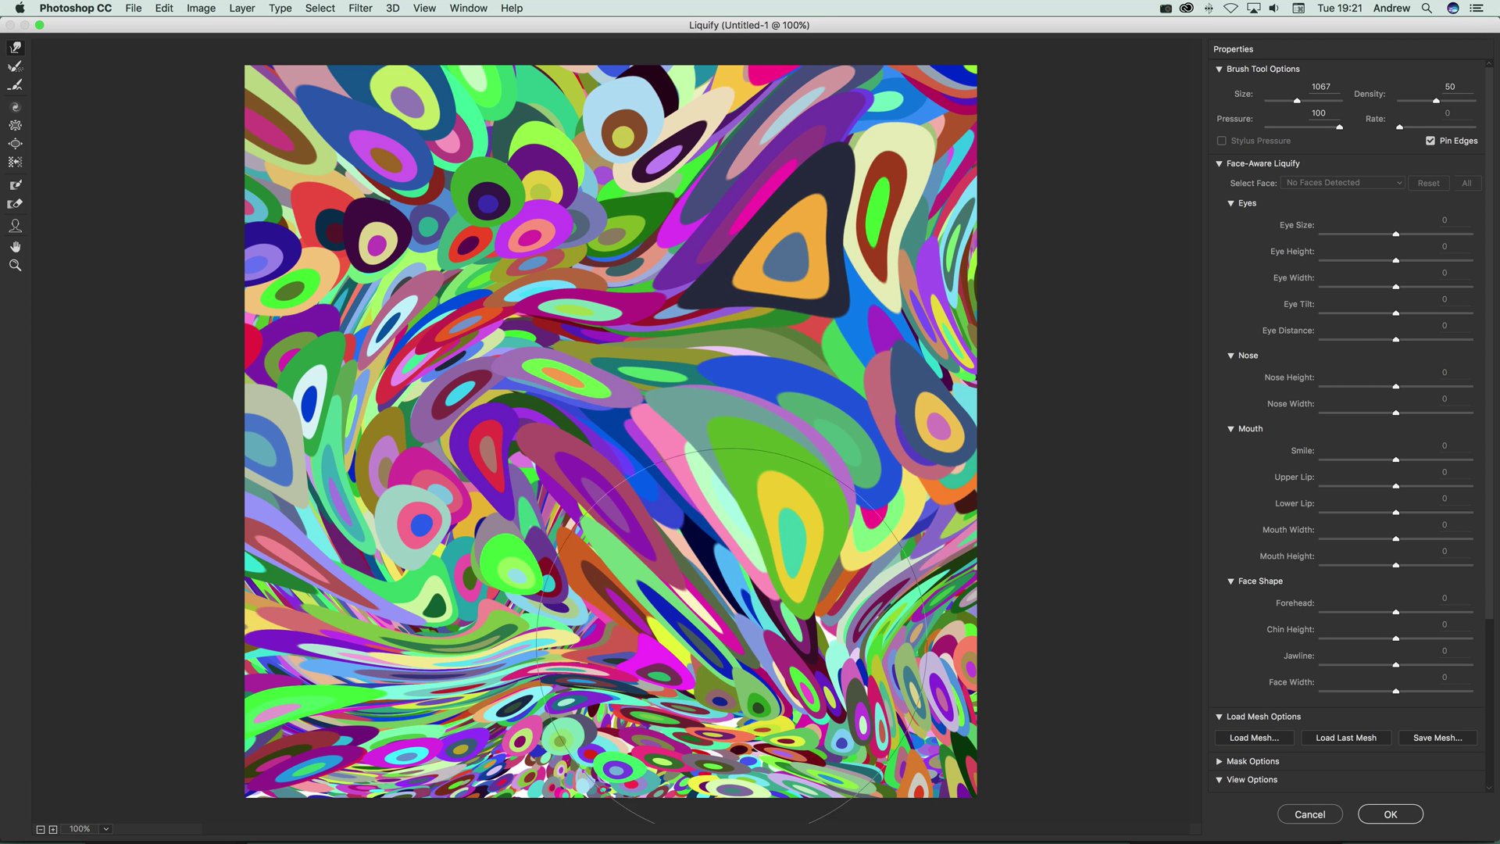
{"action": "left_click_drag", "start_coordinate": [732, 642], "coordinate": [576, 729]}
{"action": "left_click_drag", "start_coordinate": [489, 555], "coordinate": [444, 606]}
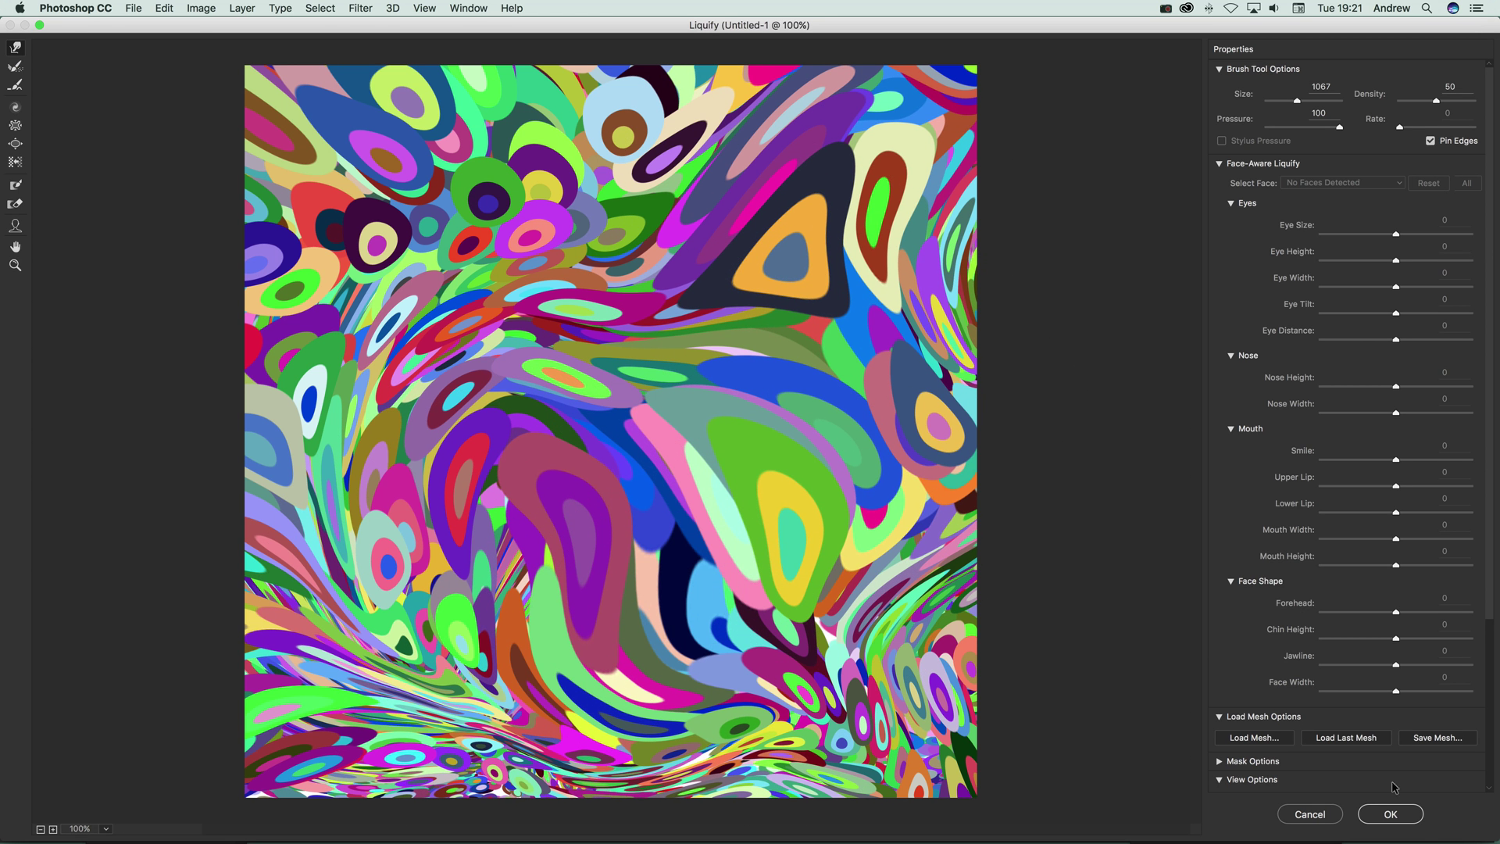
{"action": "left_click", "coordinate": [1391, 814]}
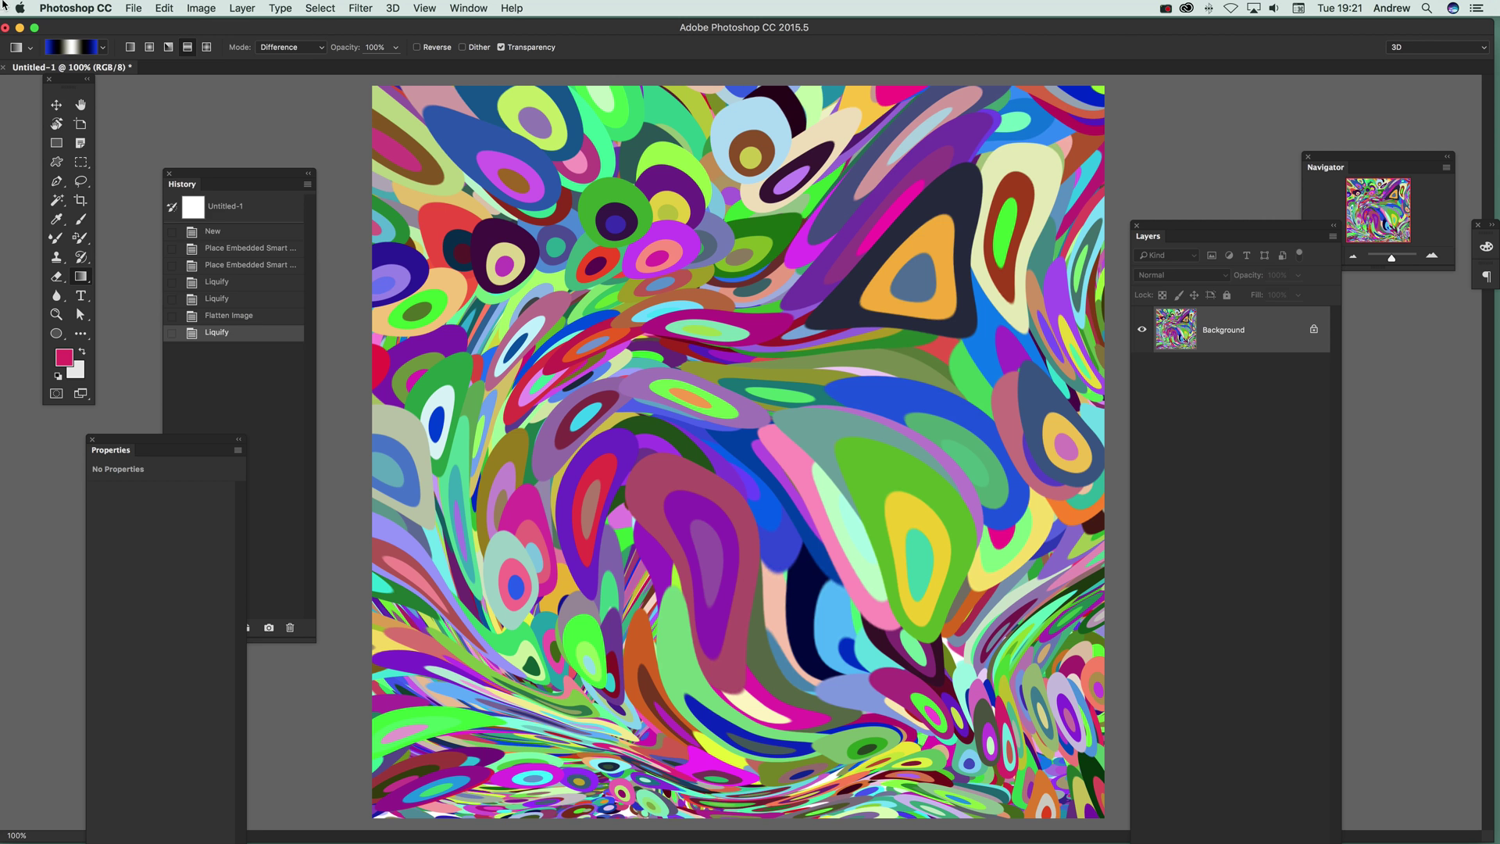
Preview several GX-Spots patterns, place GX-Spots-033.png as an embedded smart object, and position it over the lower-right part of the canvas
{"action": "left_click", "coordinate": [134, 8]}
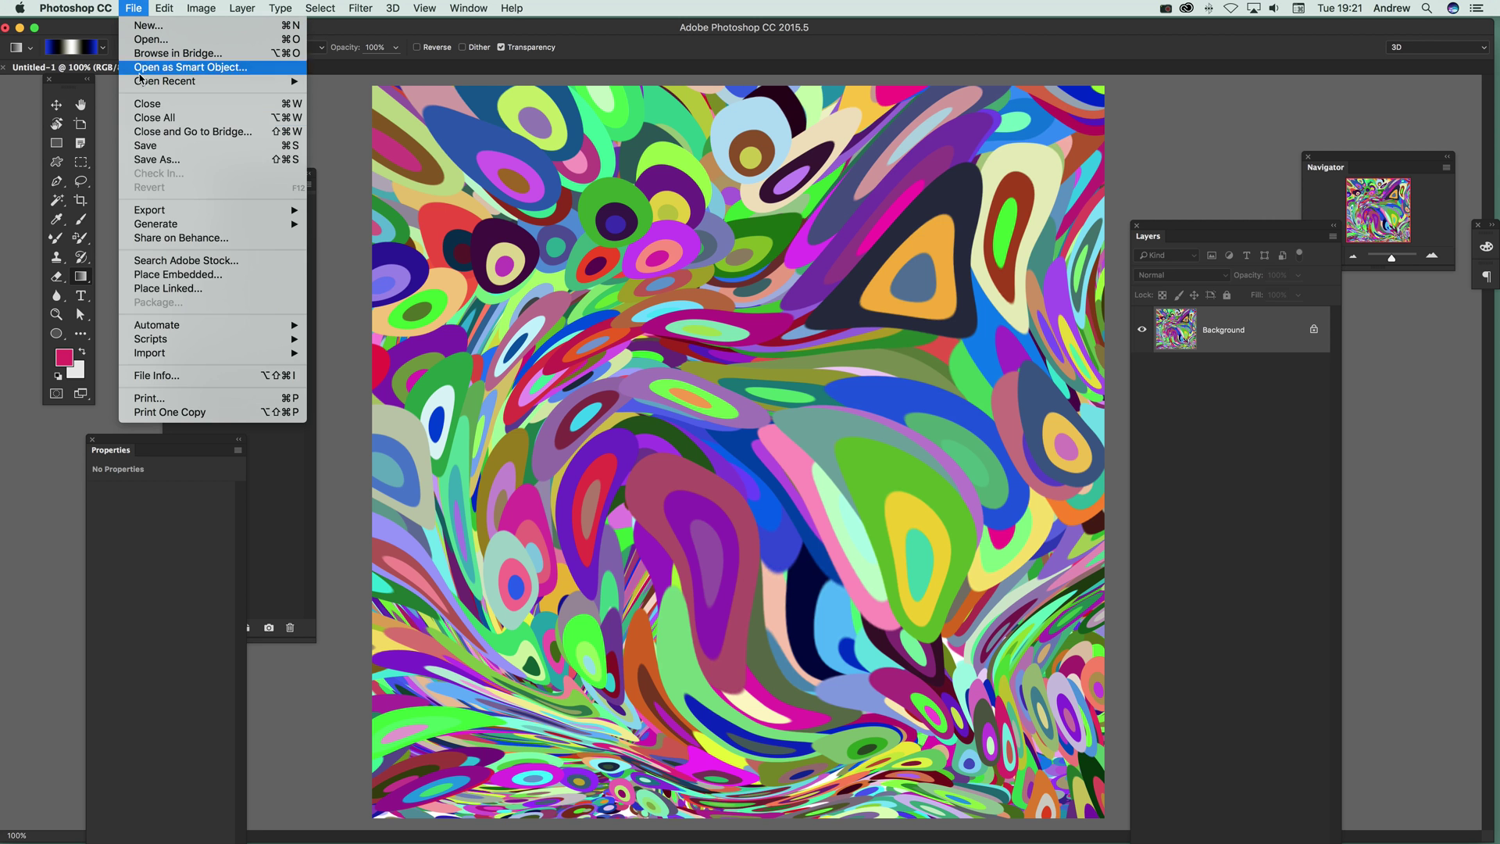
{"action": "left_click", "coordinate": [165, 275]}
{"action": "left_click", "coordinate": [634, 427]}
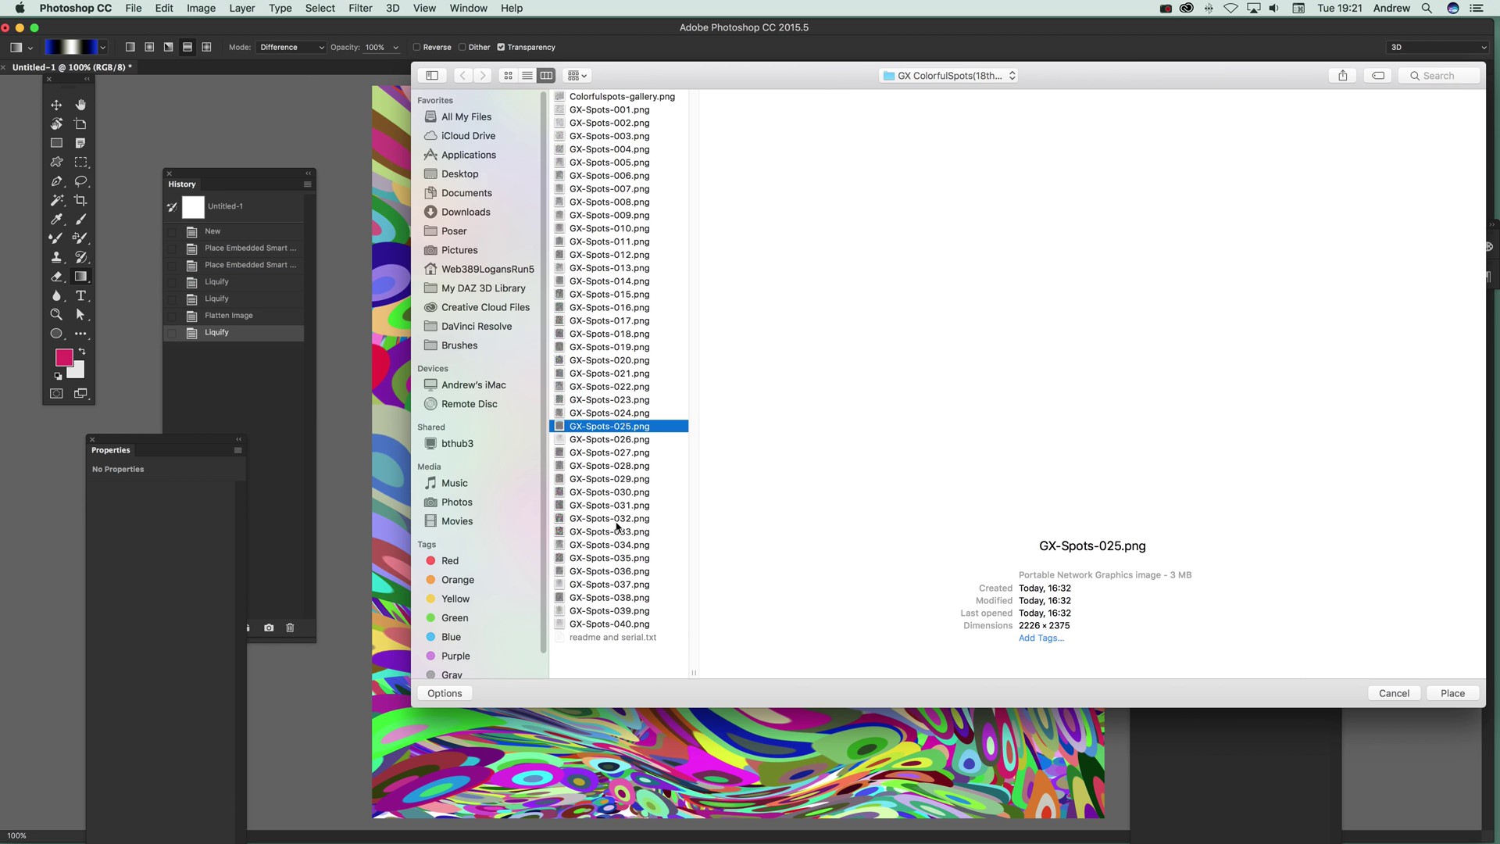
{"action": "left_click", "coordinate": [616, 519]}
{"action": "left_click", "coordinate": [613, 428]}
{"action": "left_click", "coordinate": [629, 335]}
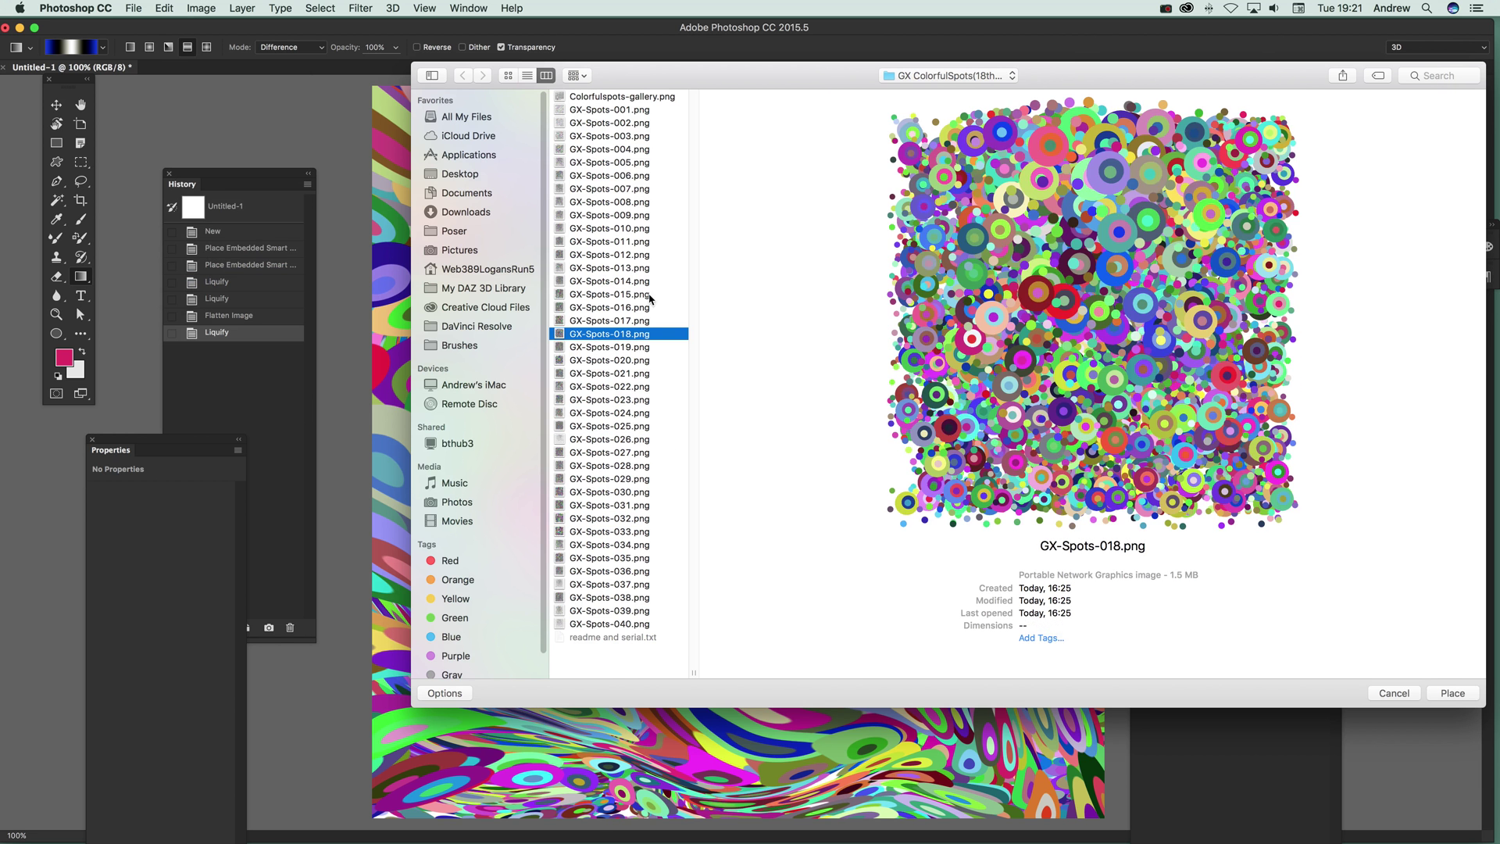
{"action": "left_click", "coordinate": [612, 242]}
{"action": "left_click", "coordinate": [624, 189]}
{"action": "left_click", "coordinate": [635, 414]}
{"action": "left_click", "coordinate": [634, 531]}
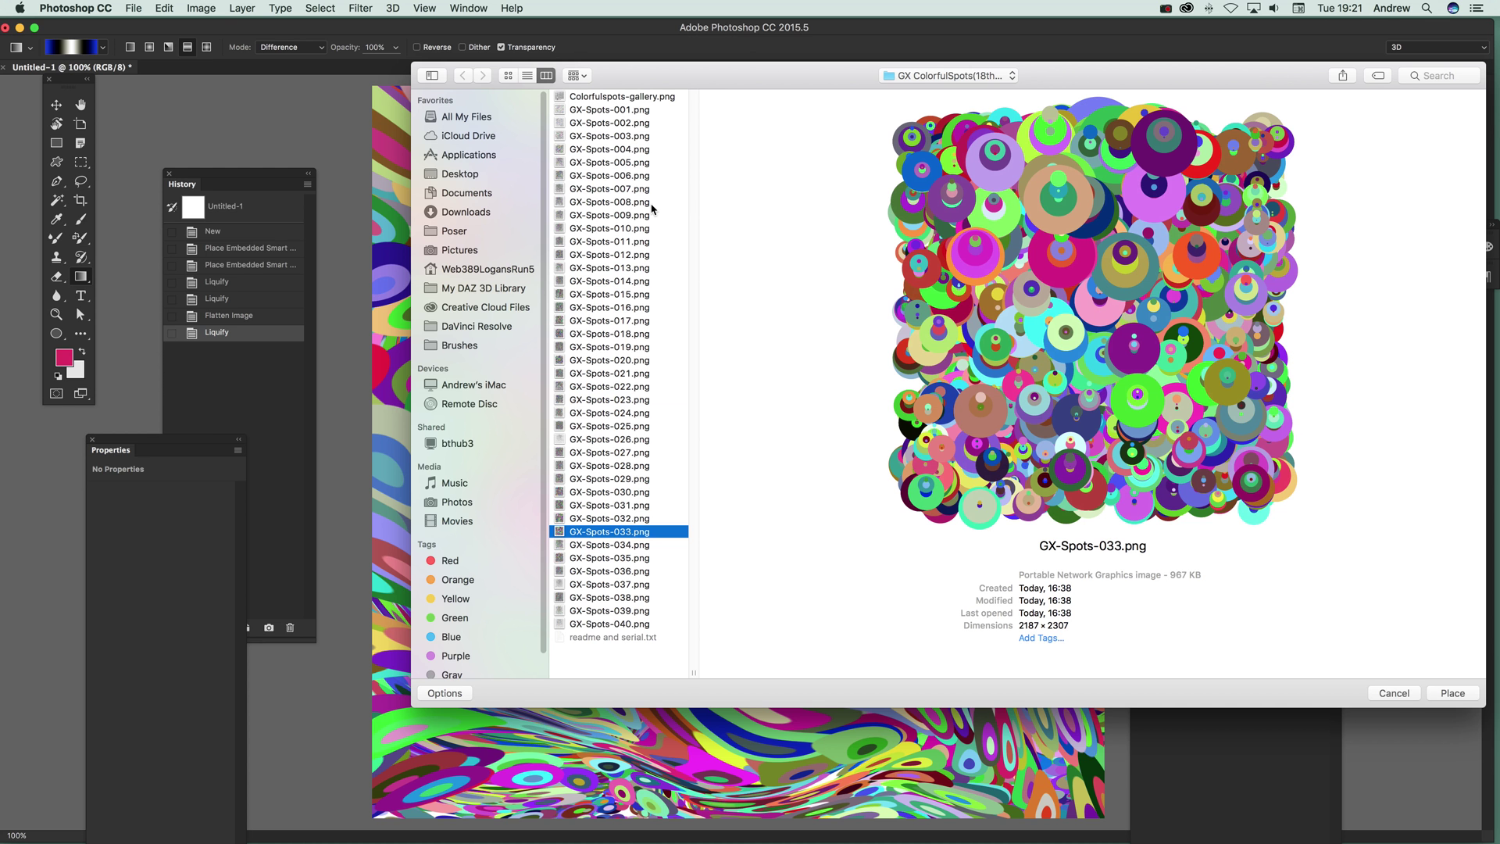
{"action": "left_click", "coordinate": [1458, 695]}
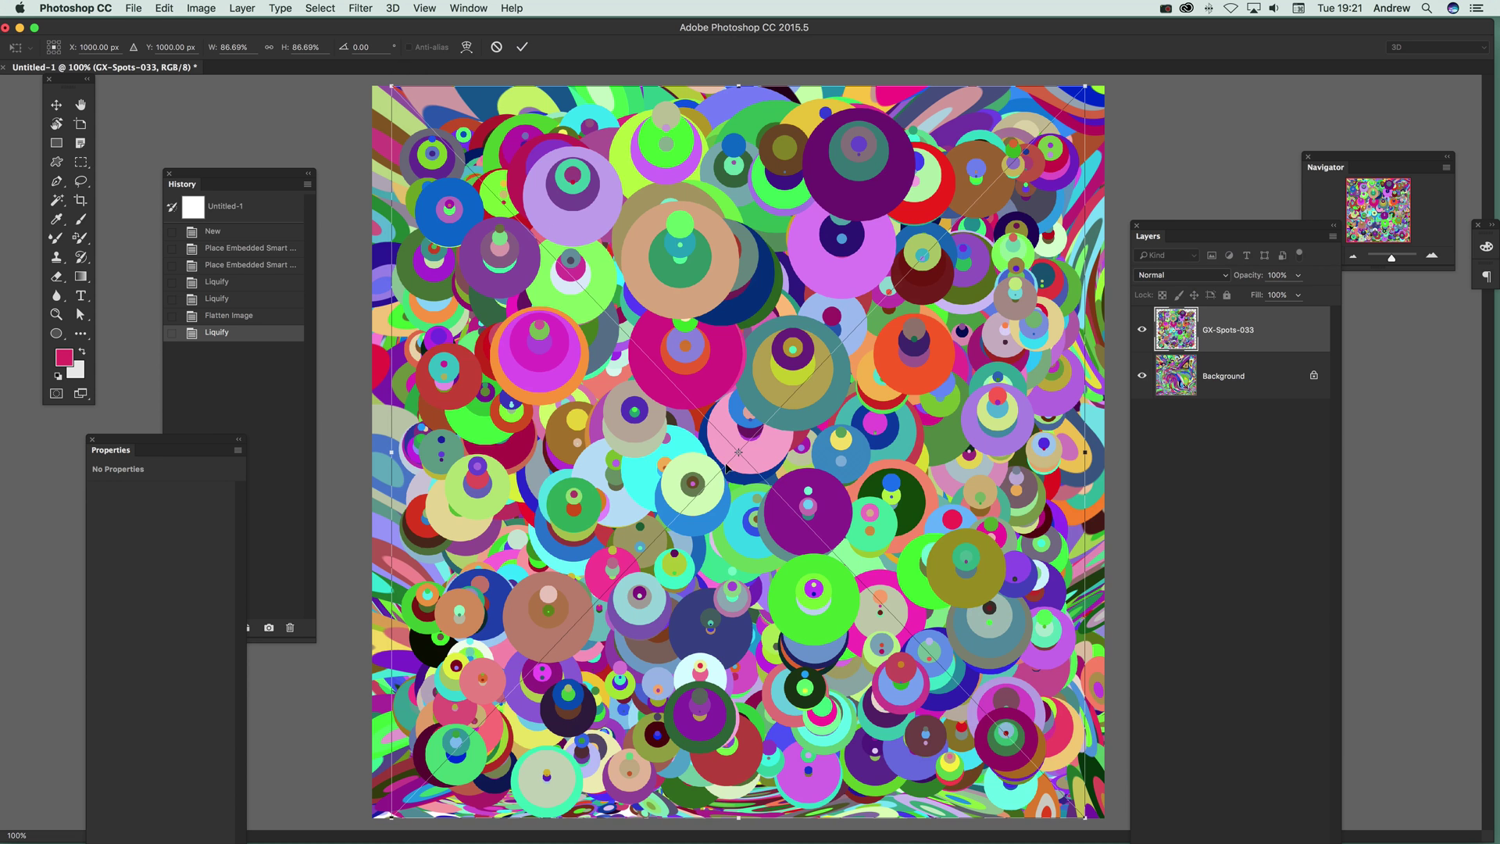
{"action": "left_click_drag", "start_coordinate": [556, 216], "coordinate": [811, 492]}
{"action": "key", "text": "Return"}
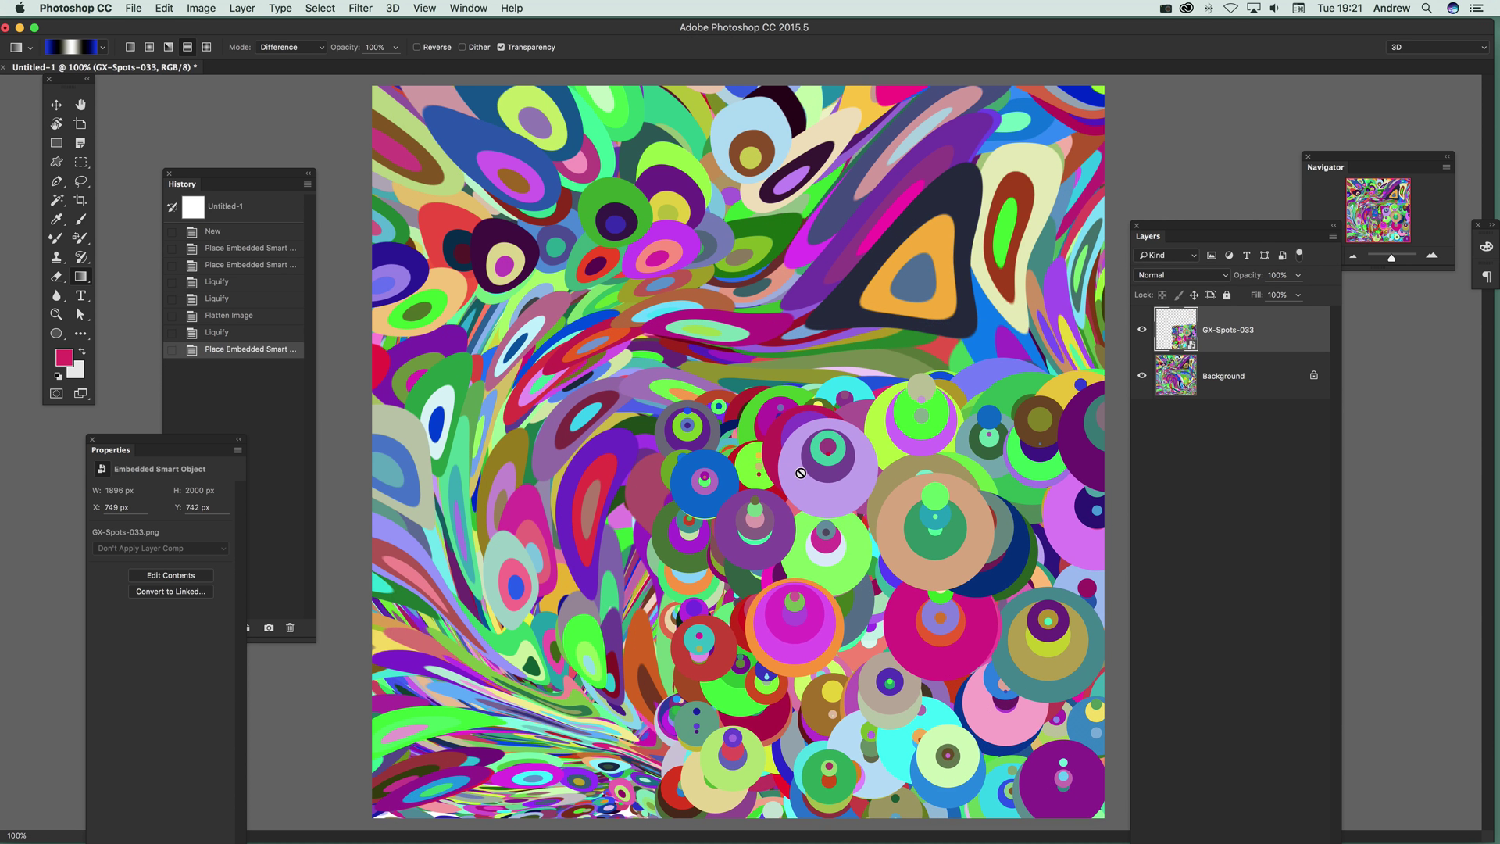
Make three copies of the GX-Spots-033 layer and arrange them so the pattern covers the whole canvas
{"action": "key", "text": "v"}
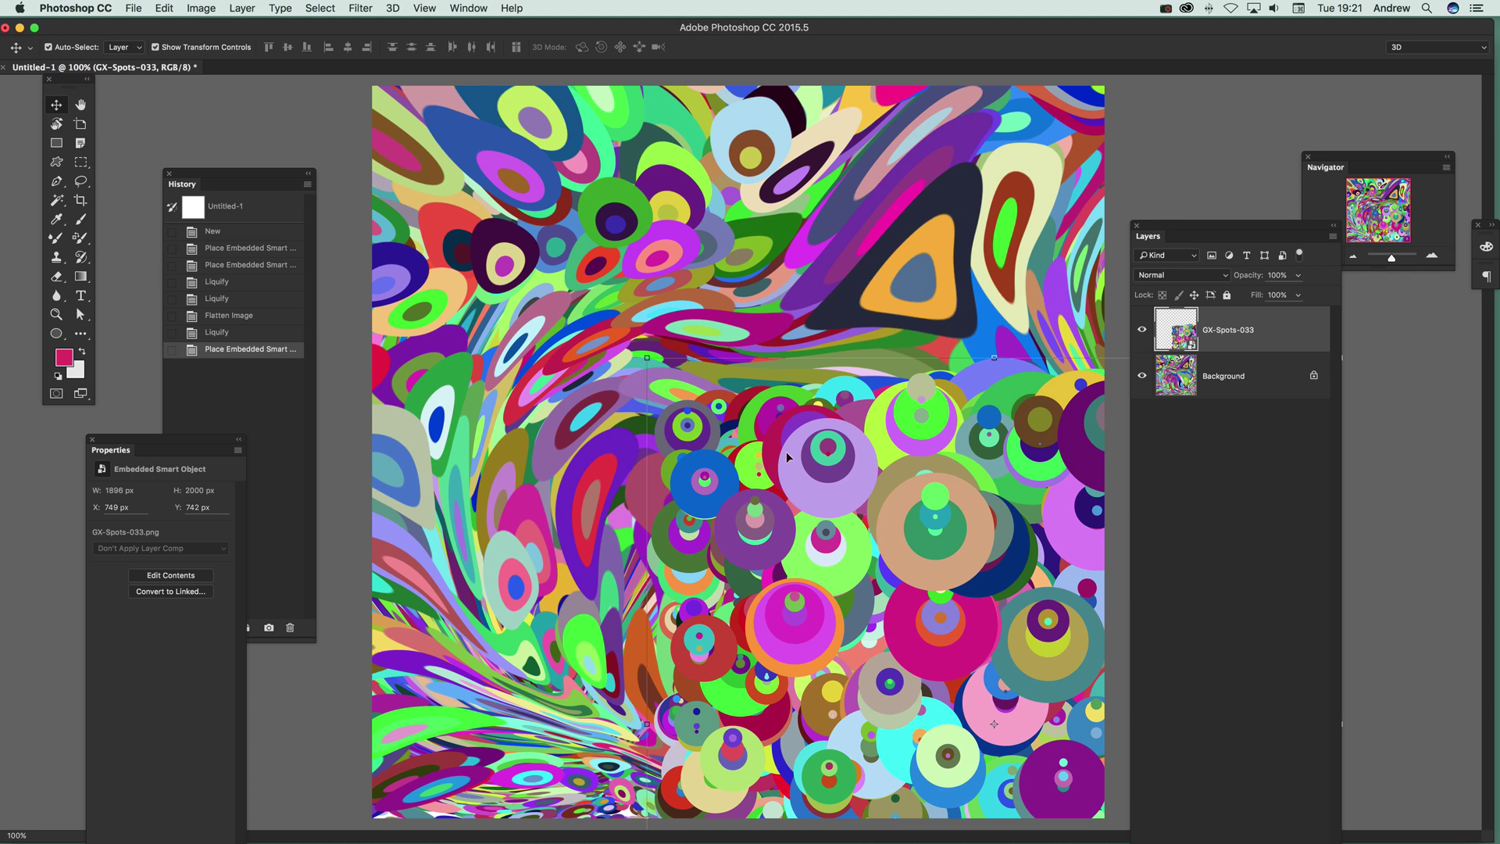
{"action": "left_click_drag", "start_coordinate": [964, 539], "coordinate": [543, 156], "text": "alt"}
{"action": "left_click_drag", "start_coordinate": [788, 407], "coordinate": [1154, 192]}
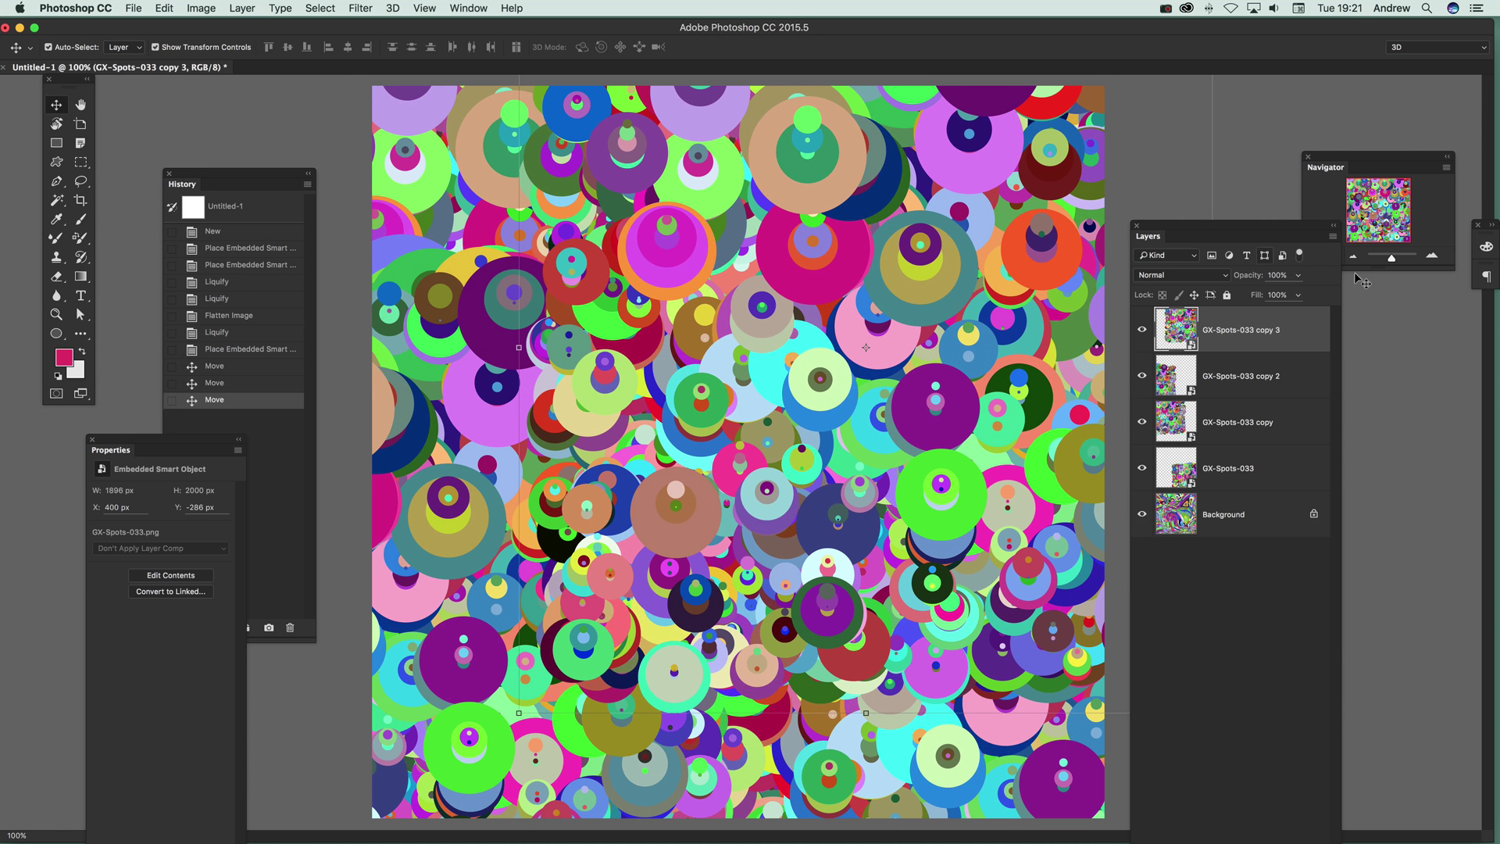
Combine the original GX-Spots-033 layer and its three copies into one smart object
{"action": "left_click", "coordinate": [1236, 469], "text": "shift"}
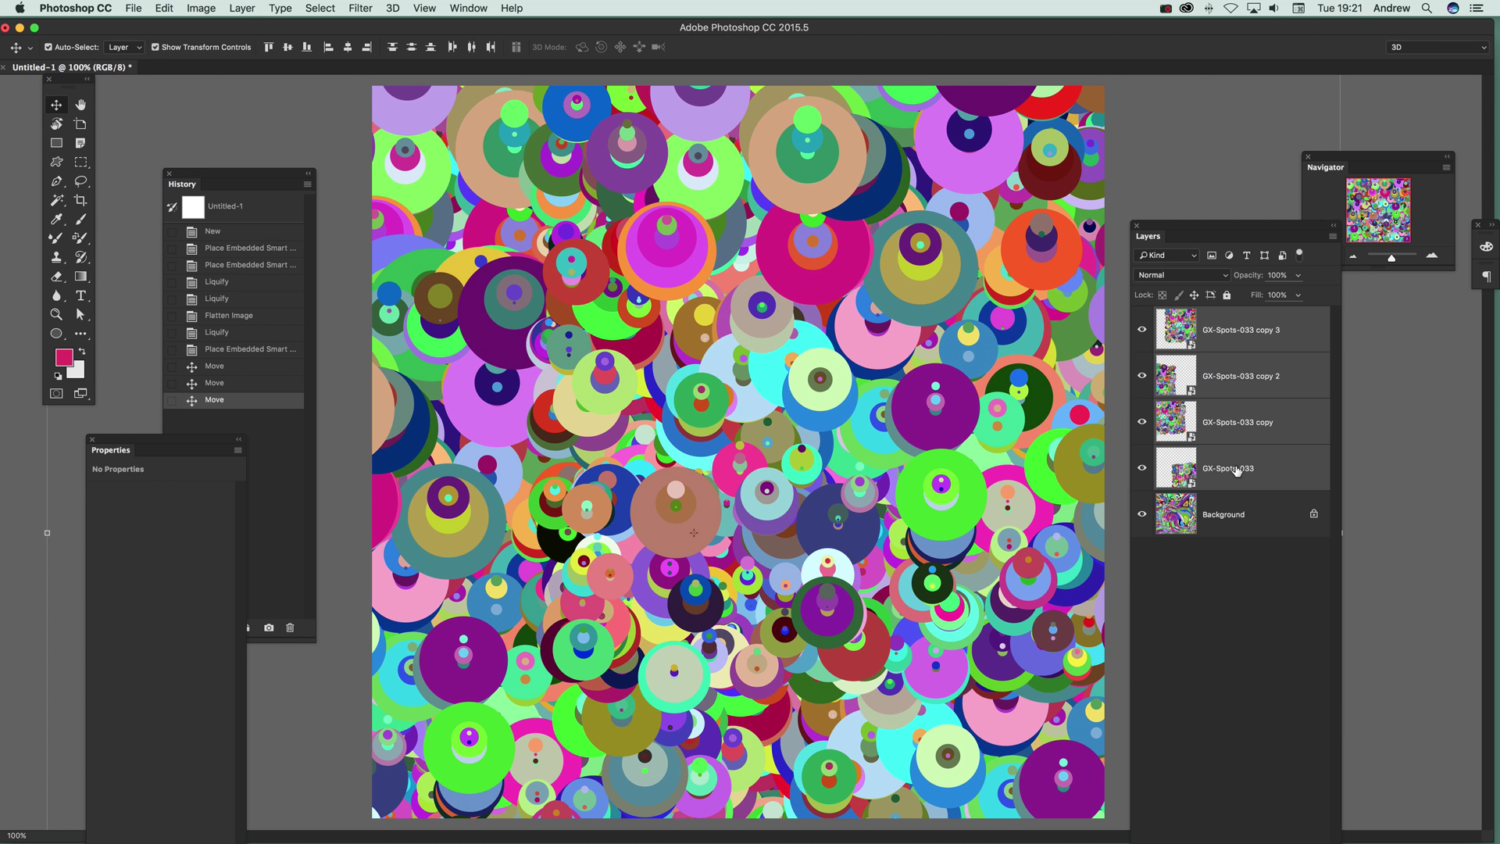
{"action": "left_click", "coordinate": [239, 8]}
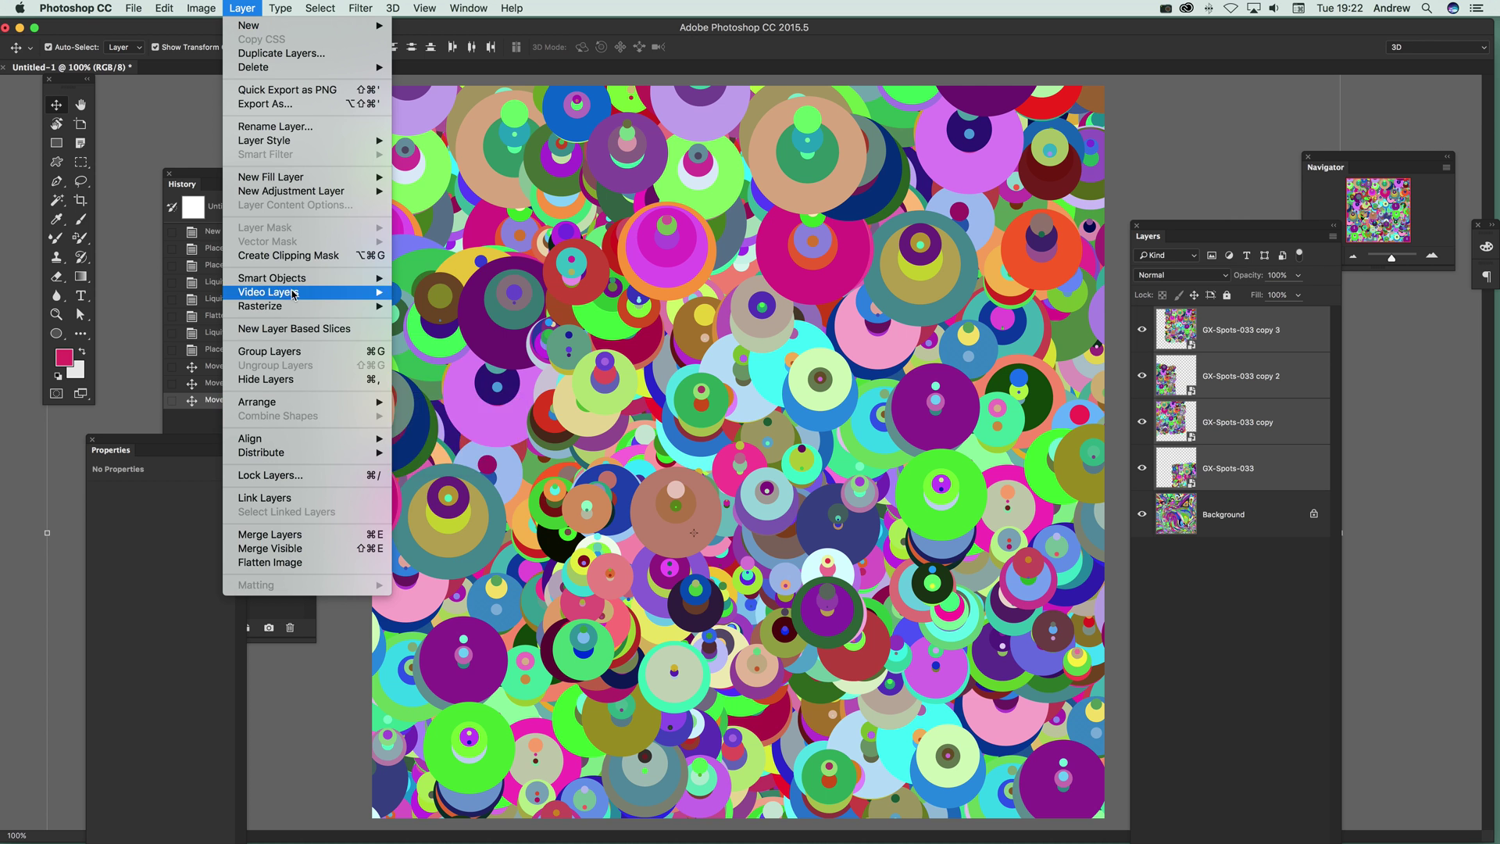
{"action": "mouse_move", "coordinate": [319, 280]}
{"action": "left_click", "coordinate": [426, 278]}
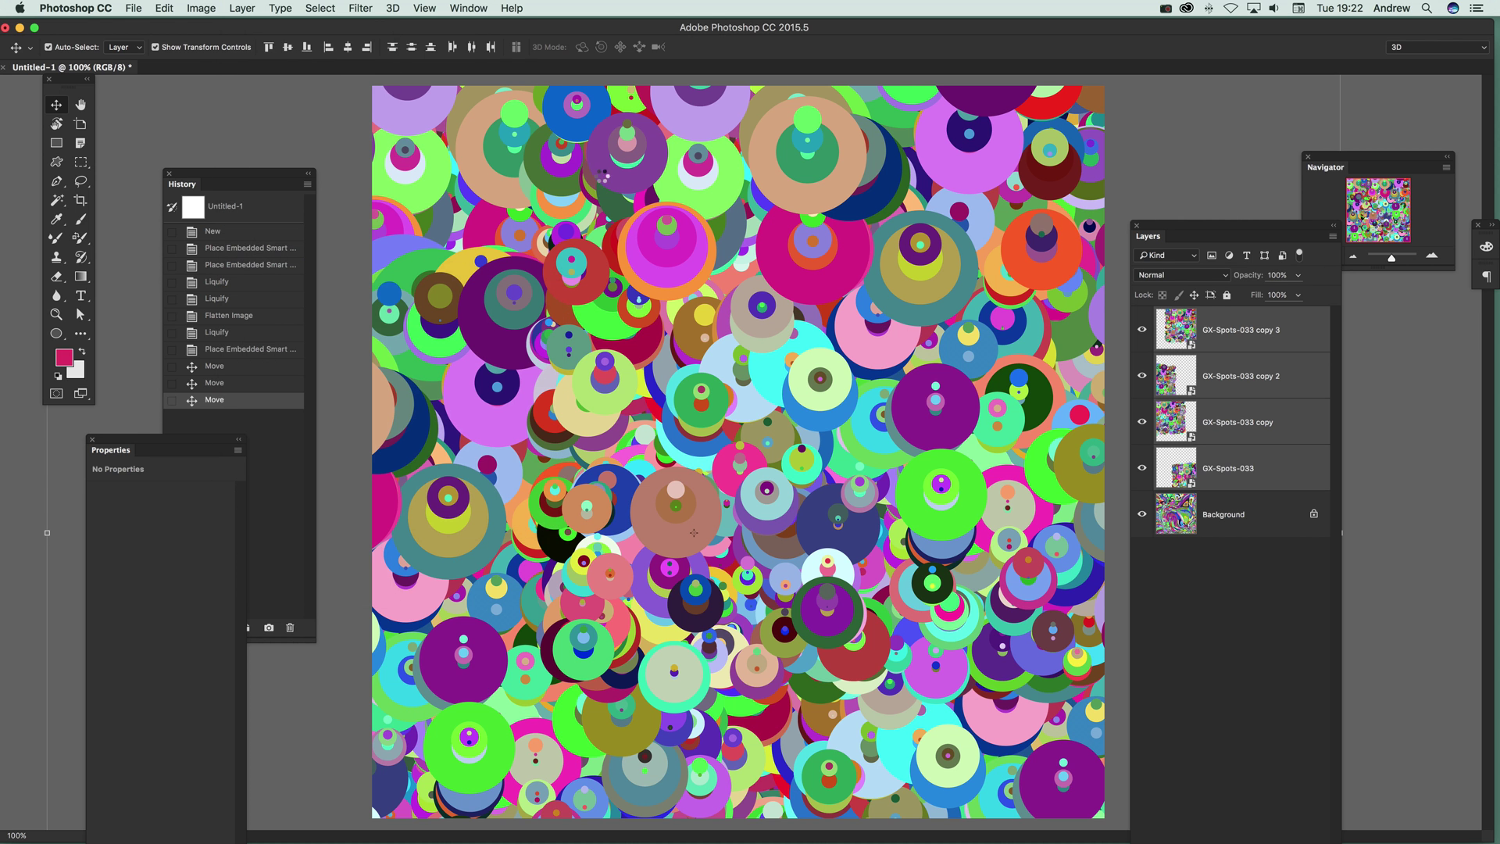
Warp the combined GX-Spots-033 smart object into large flowing shapes with the 1067 px Forward Warp brush and apply Liquify
{"action": "left_click", "coordinate": [360, 9]}
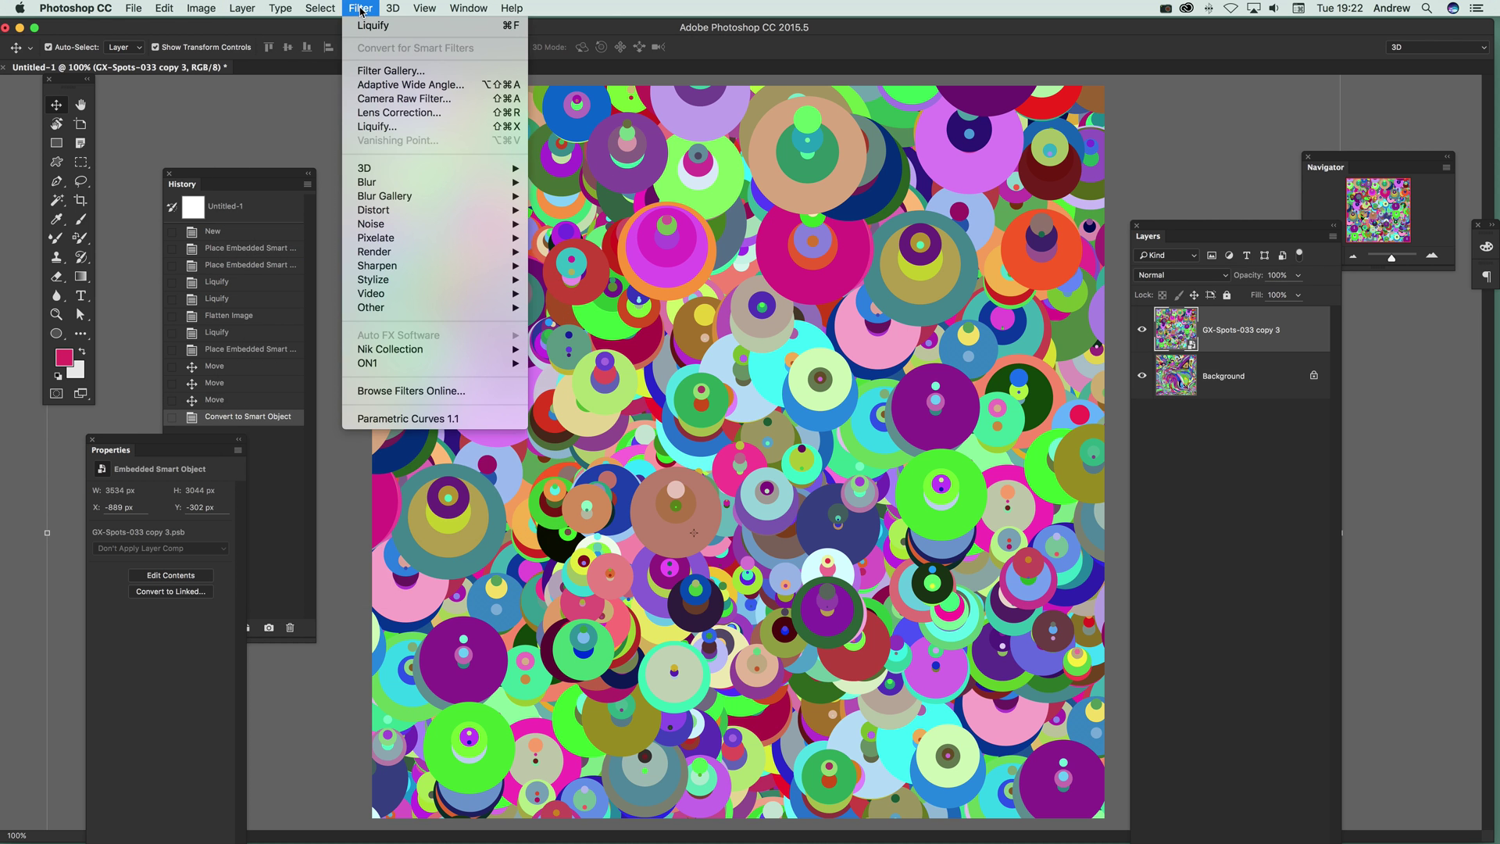
{"action": "left_click", "coordinate": [363, 126]}
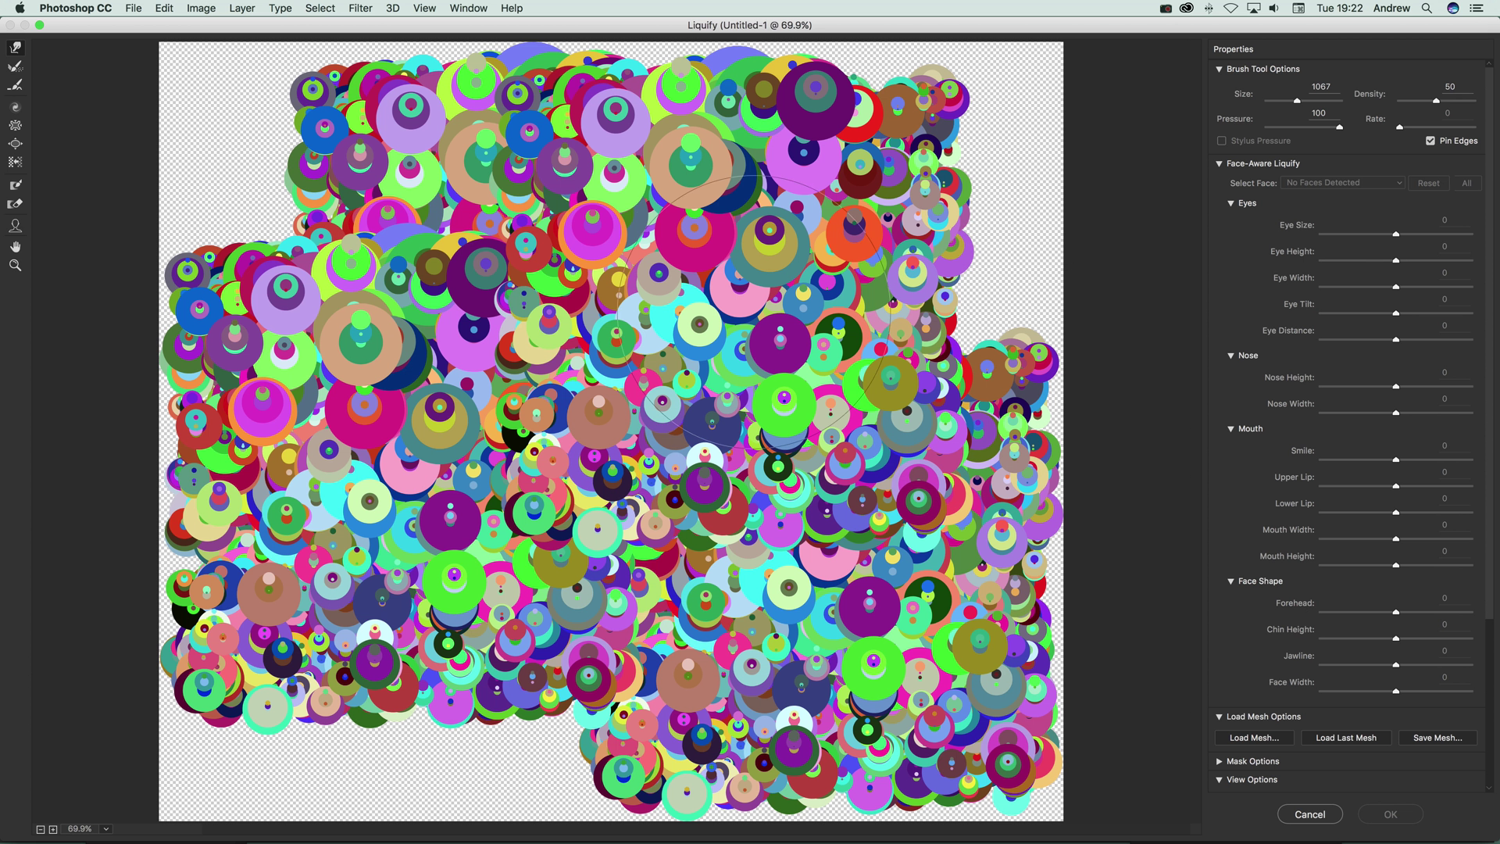
{"action": "mouse_move", "coordinate": [562, 301]}
{"action": "left_mouse_down"}
{"action": "mouse_move", "coordinate": [453, 234]}
{"action": "mouse_move", "coordinate": [195, 204]}
{"action": "mouse_move", "coordinate": [149, 297]}
{"action": "mouse_move", "coordinate": [156, 500]}
{"action": "mouse_move", "coordinate": [496, 581]}
{"action": "mouse_move", "coordinate": [313, 742]}
{"action": "mouse_move", "coordinate": [500, 703]}
{"action": "mouse_move", "coordinate": [935, 657]}
{"action": "mouse_move", "coordinate": [1054, 703]}
{"action": "left_mouse_up"}
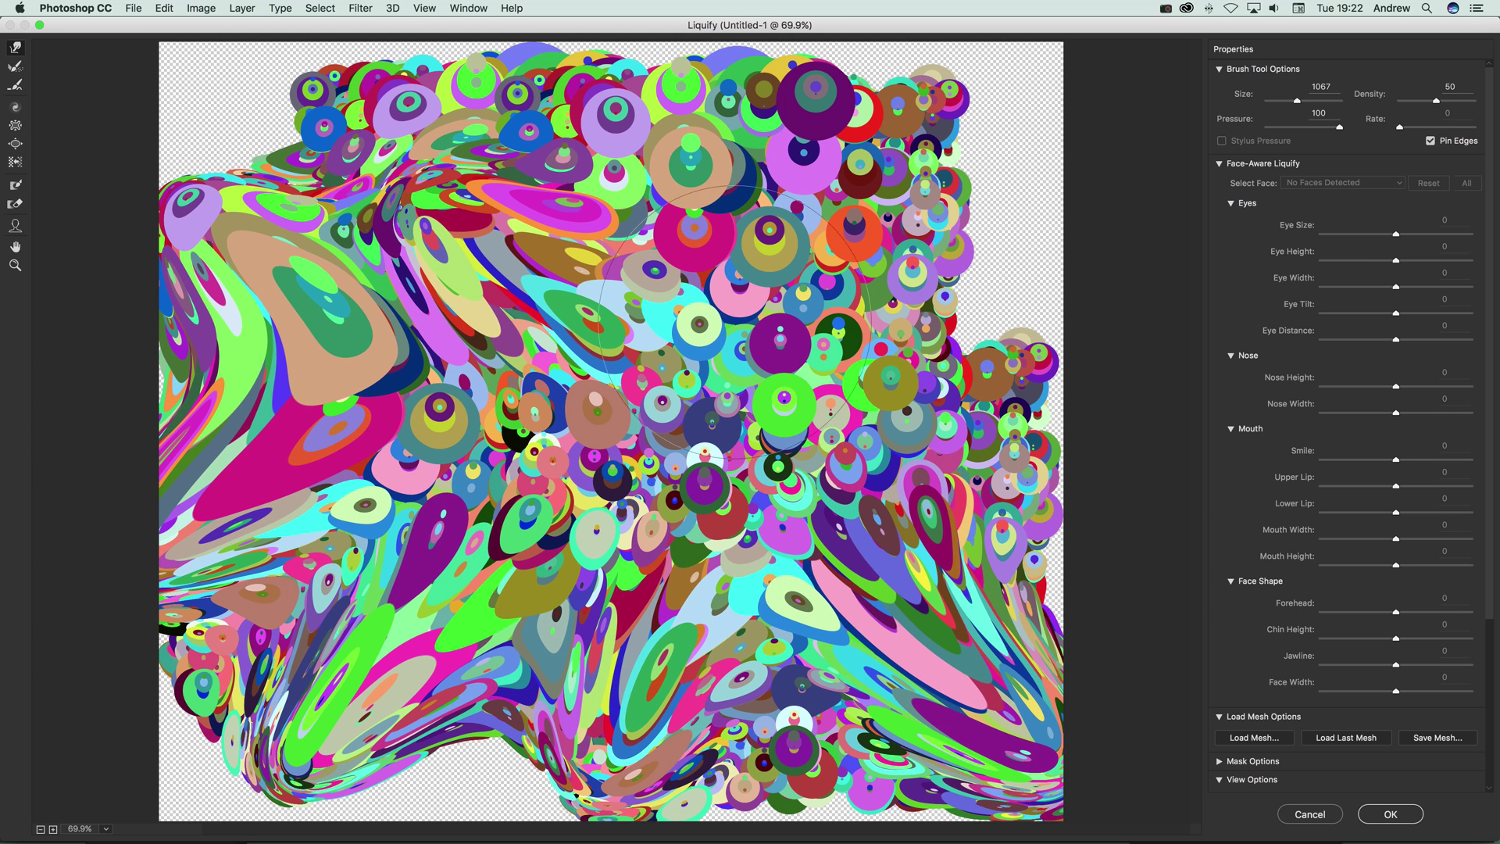
{"action": "mouse_move", "coordinate": [742, 324]}
{"action": "left_mouse_down"}
{"action": "mouse_move", "coordinate": [756, 397]}
{"action": "mouse_move", "coordinate": [1002, 345]}
{"action": "mouse_move", "coordinate": [1021, 296]}
{"action": "left_mouse_up"}
{"action": "mouse_move", "coordinate": [689, 205]}
{"action": "left_mouse_down"}
{"action": "mouse_move", "coordinate": [1039, 133]}
{"action": "mouse_move", "coordinate": [617, 125]}
{"action": "mouse_move", "coordinate": [449, 86]}
{"action": "left_mouse_up"}
{"action": "mouse_move", "coordinate": [367, 133]}
{"action": "left_mouse_down"}
{"action": "mouse_move", "coordinate": [282, 122]}
{"action": "mouse_move", "coordinate": [186, 48]}
{"action": "left_mouse_up"}
{"action": "mouse_move", "coordinate": [812, 570]}
{"action": "left_mouse_down"}
{"action": "mouse_move", "coordinate": [710, 579]}
{"action": "mouse_move", "coordinate": [709, 559]}
{"action": "left_mouse_up"}
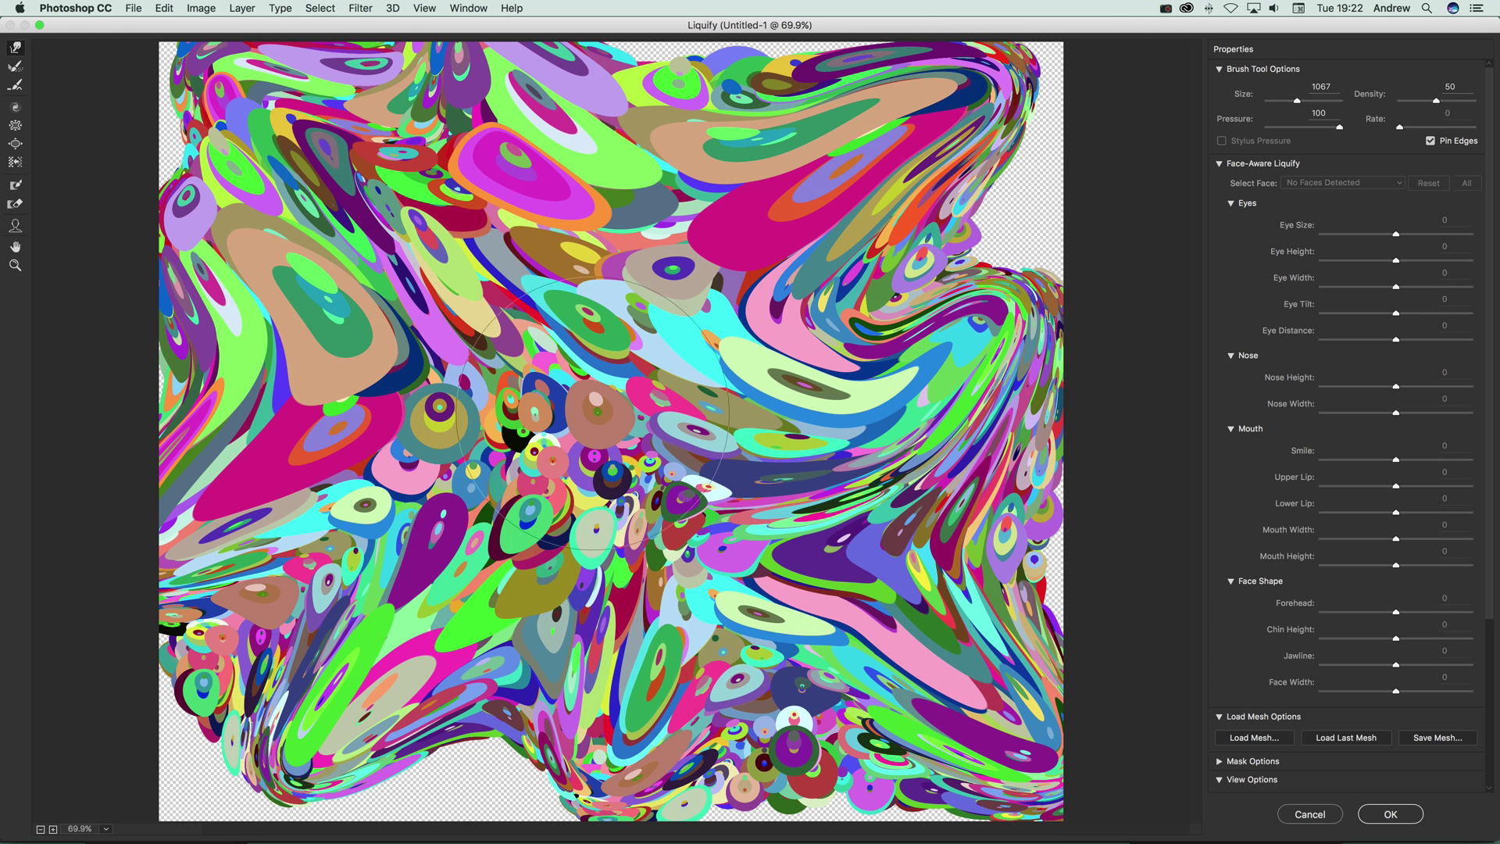
{"action": "left_click_drag", "start_coordinate": [591, 416], "coordinate": [548, 498]}
{"action": "left_click_drag", "start_coordinate": [728, 587], "coordinate": [783, 678]}
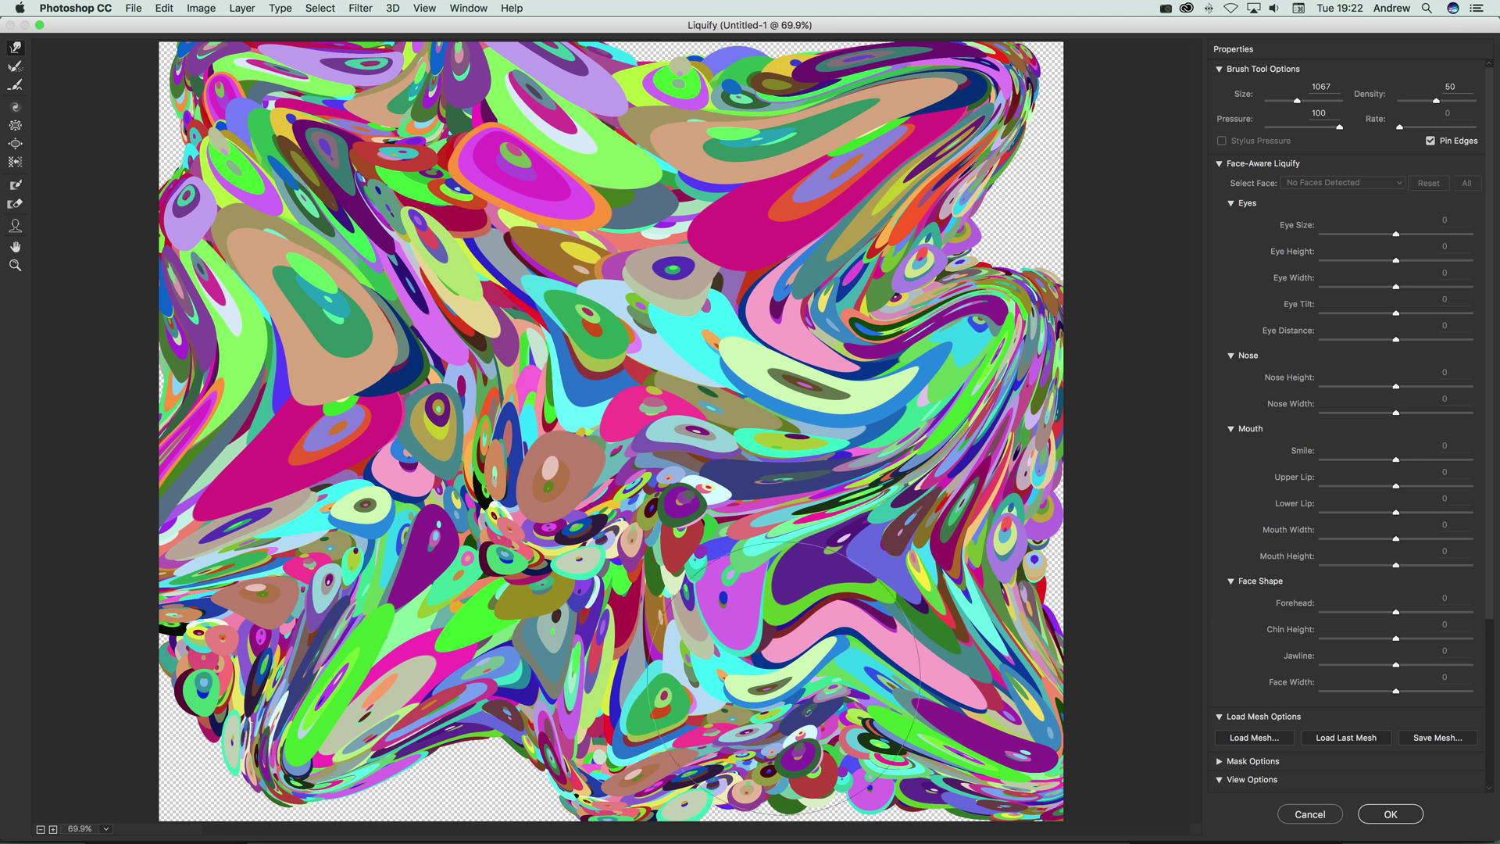
{"action": "left_click", "coordinate": [1384, 814]}
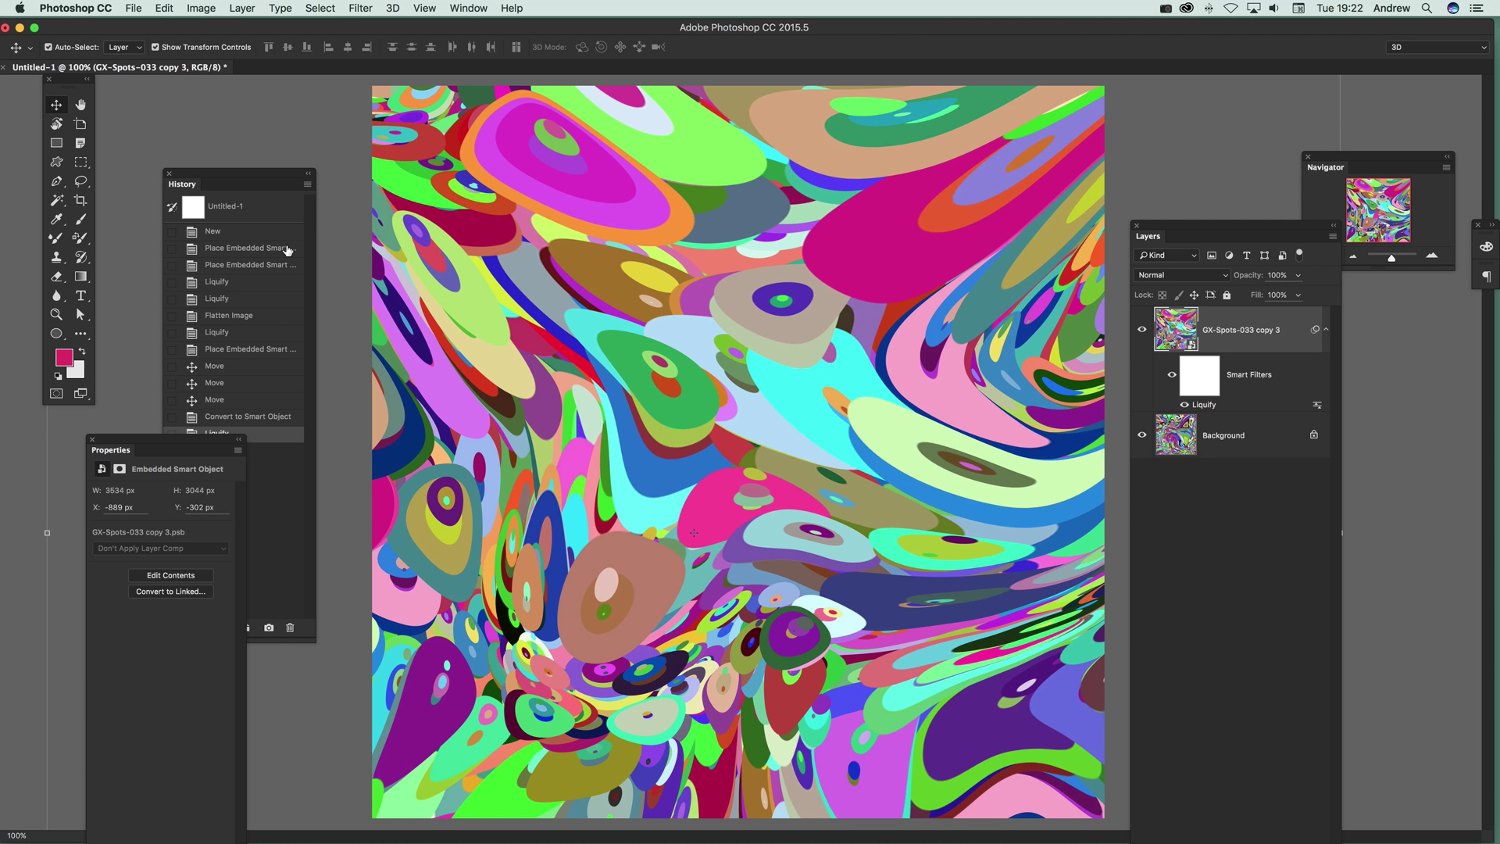